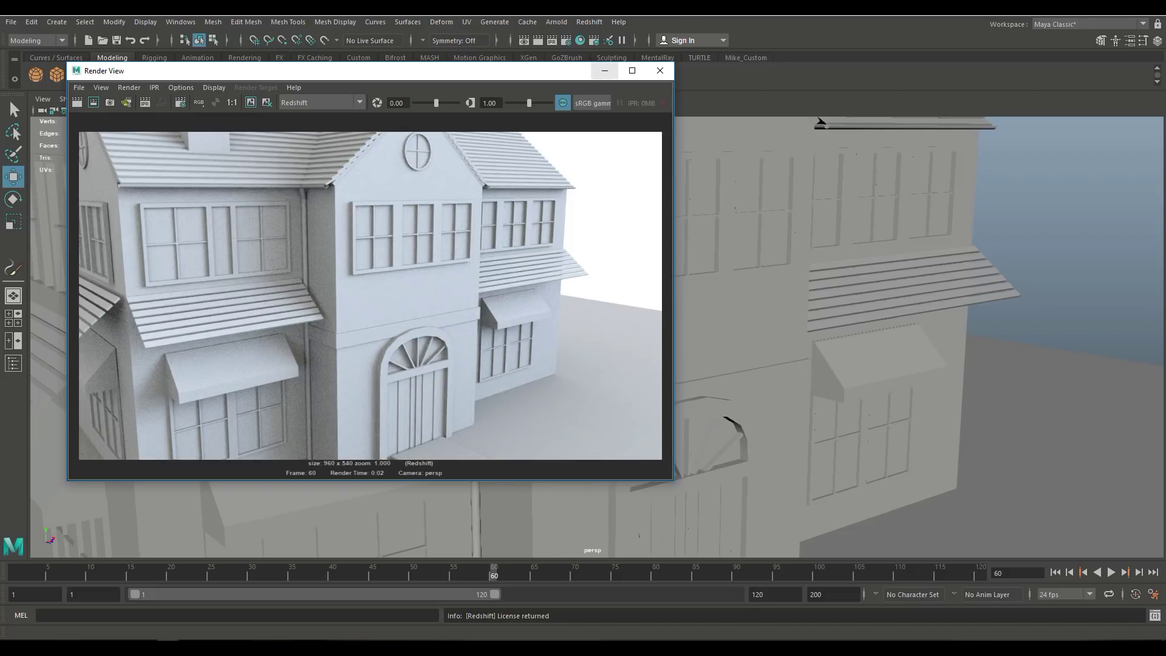
Step: Load the cherryTree brush from the Trees folder of the Paint Effects examples, with the whole house in view
left_click(604, 70)
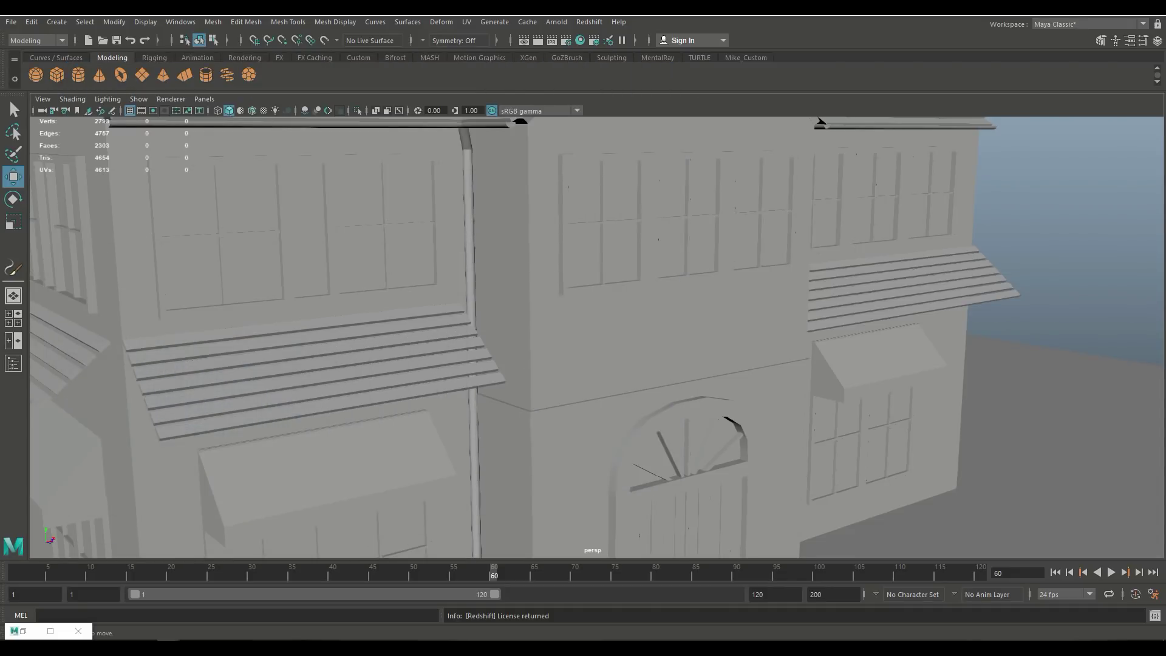
scroll(597, 337, "down", 8)
left_click_drag(596, 337, 573, 398, "alt")
middle_click_drag(574, 398, 452, 338, "alt")
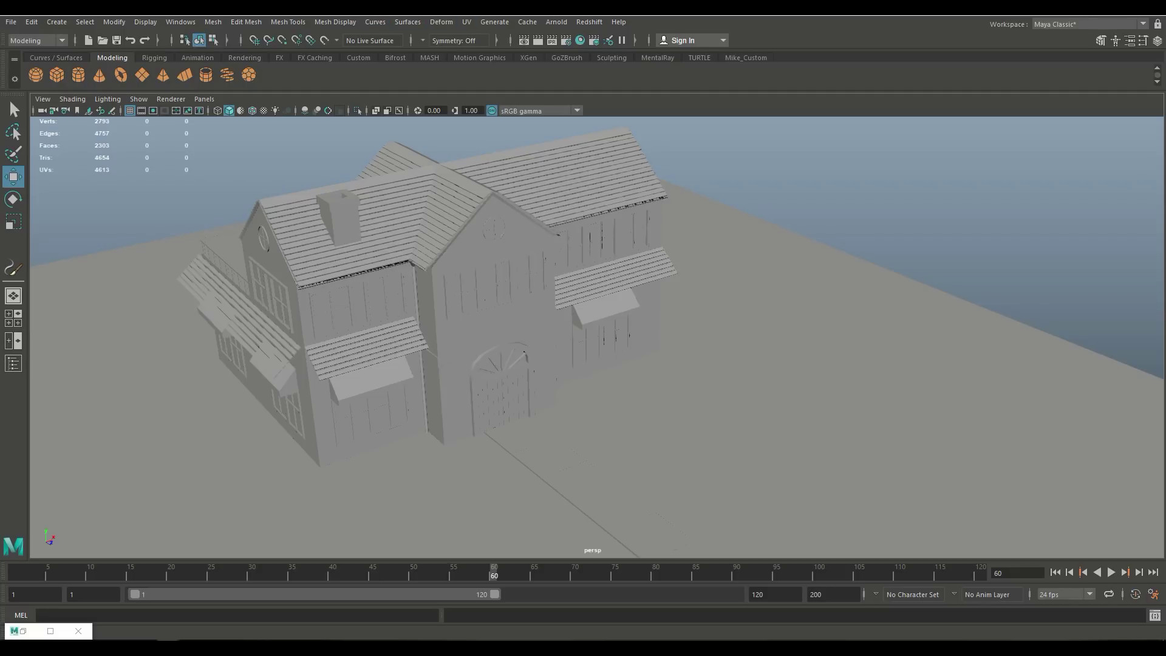
left_click(495, 22)
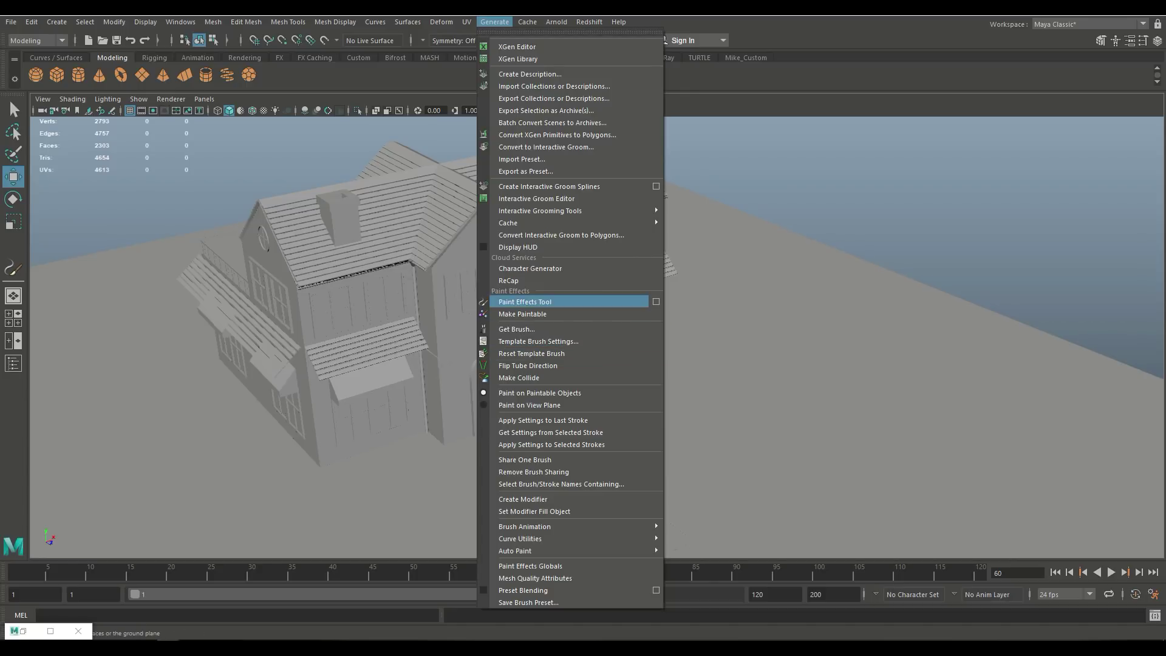
left_click(516, 328)
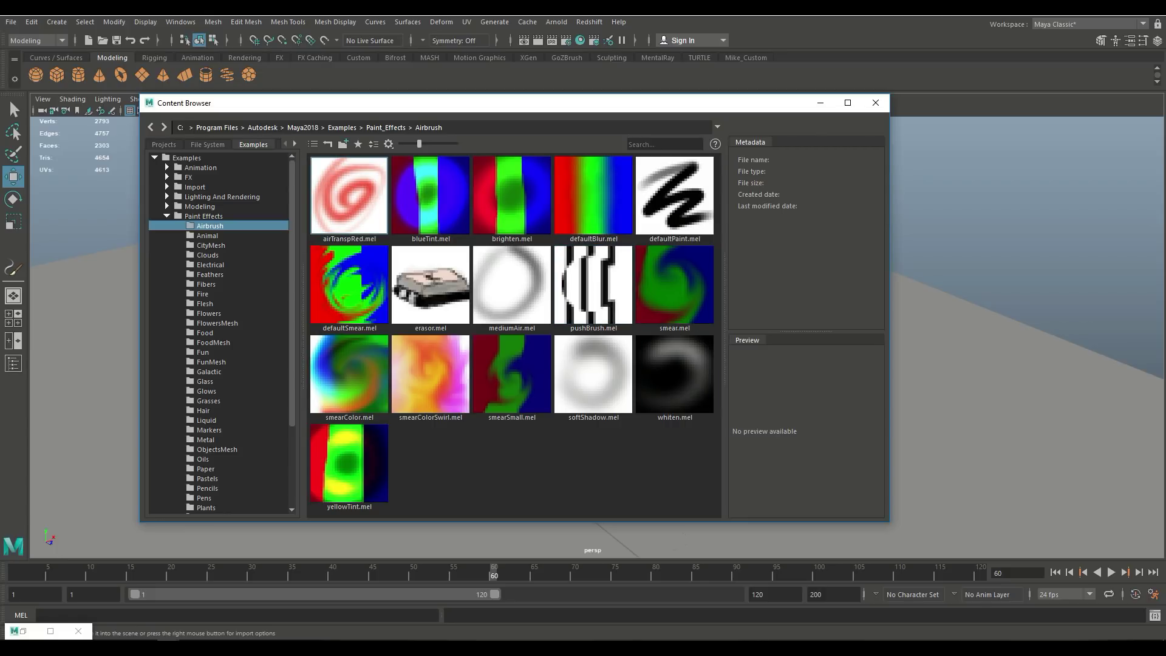
scroll(220, 331, "down", 3)
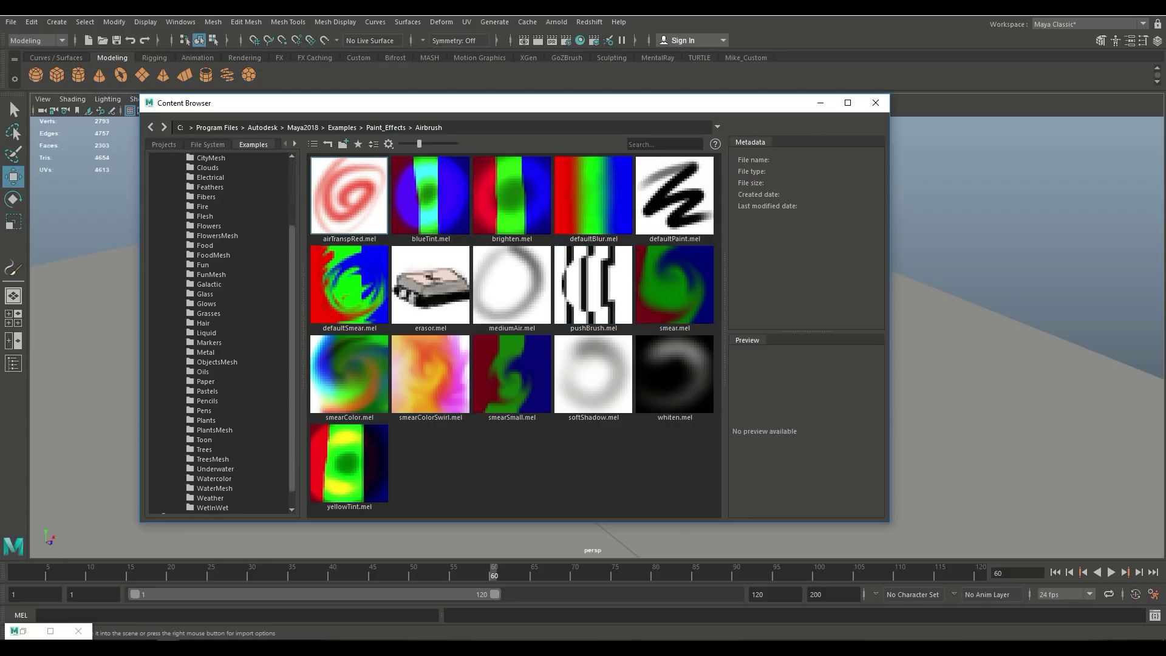
left_click(205, 450)
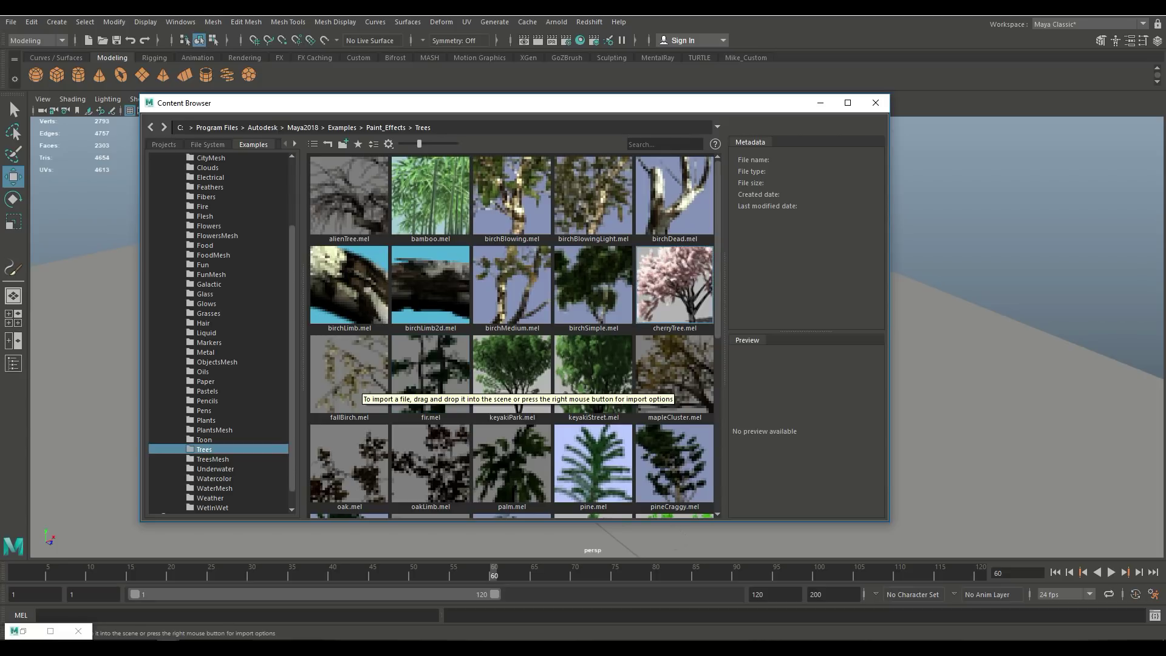
left_click(674, 284)
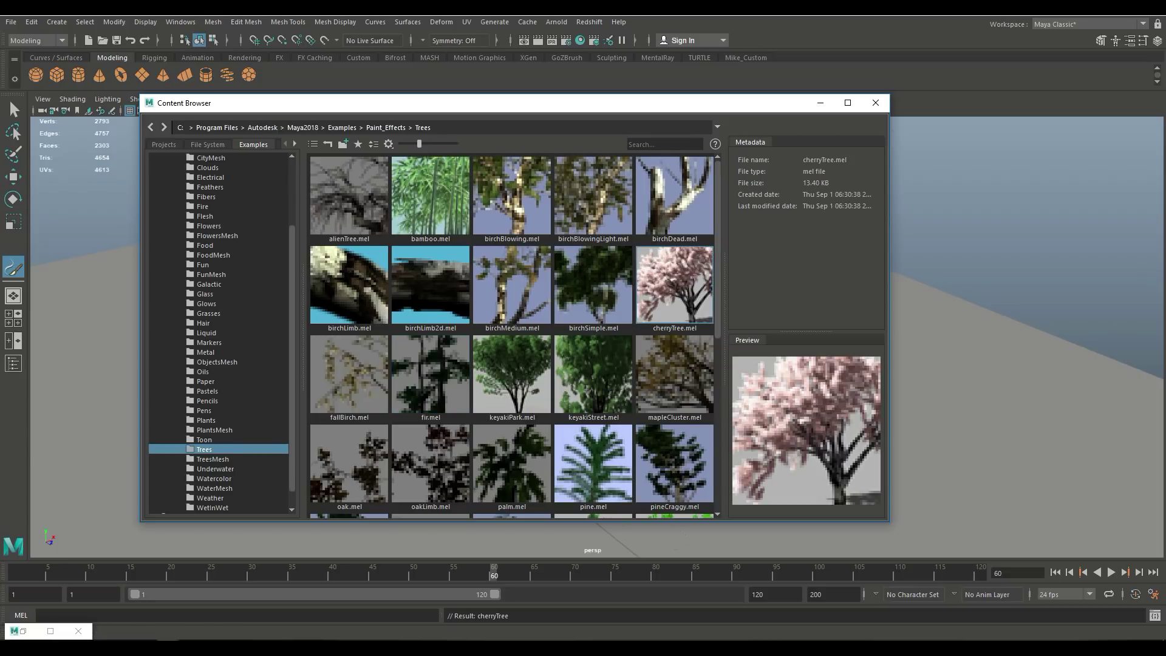
left_click(820, 102)
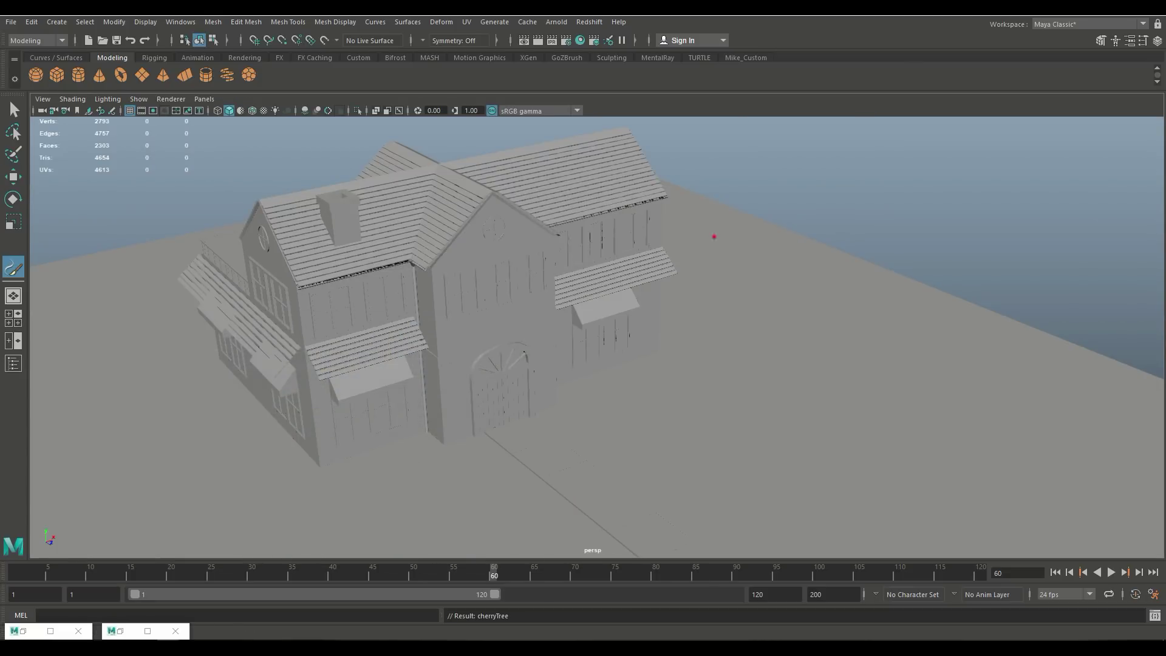
Step: Paint a single cherry tree on the ground in front of the house, beside the walkway, and check it in wireframe and shaded display
scroll(875, 234, "down", 3)
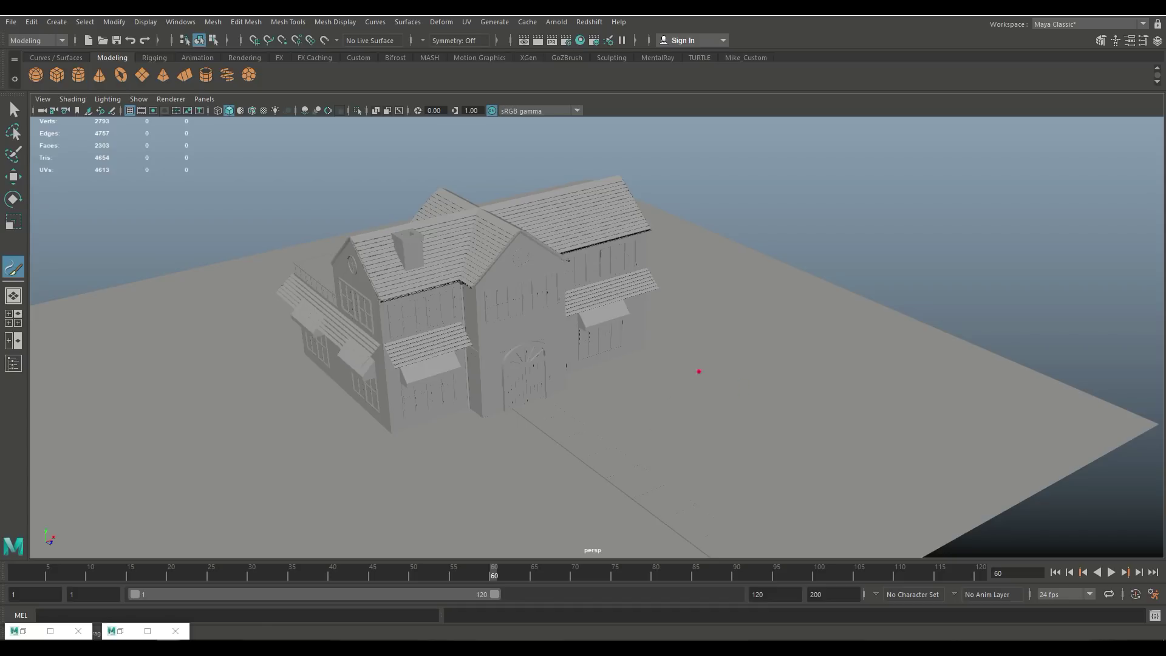
left_click_drag(893, 241, 581, 447, "alt")
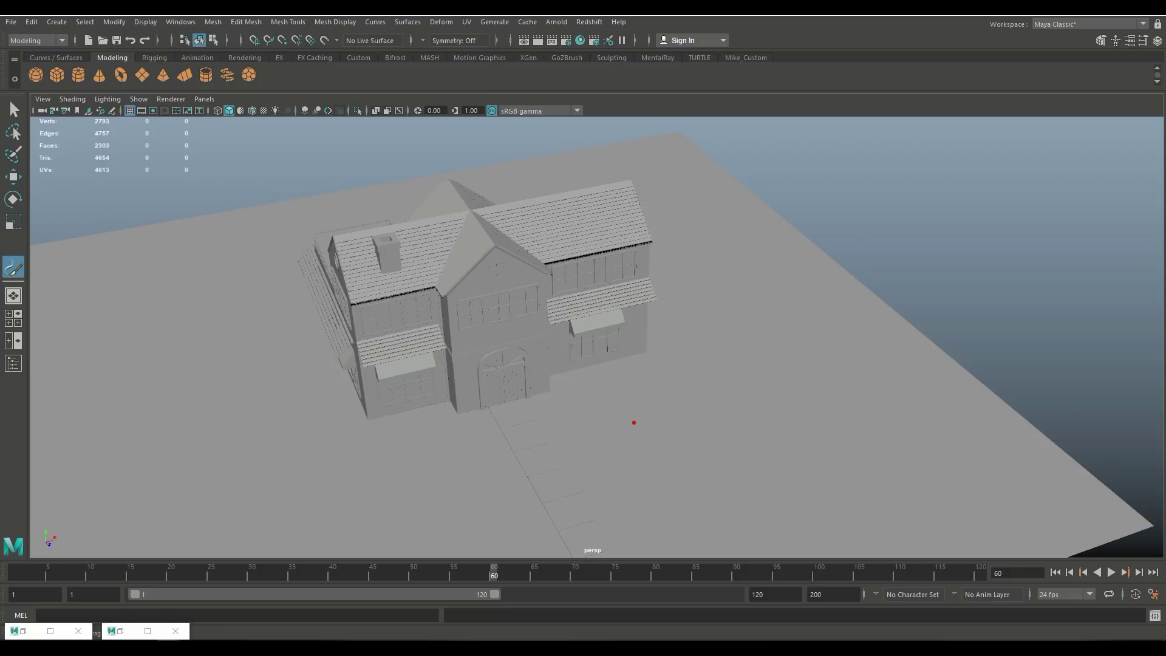
left_click(634, 422)
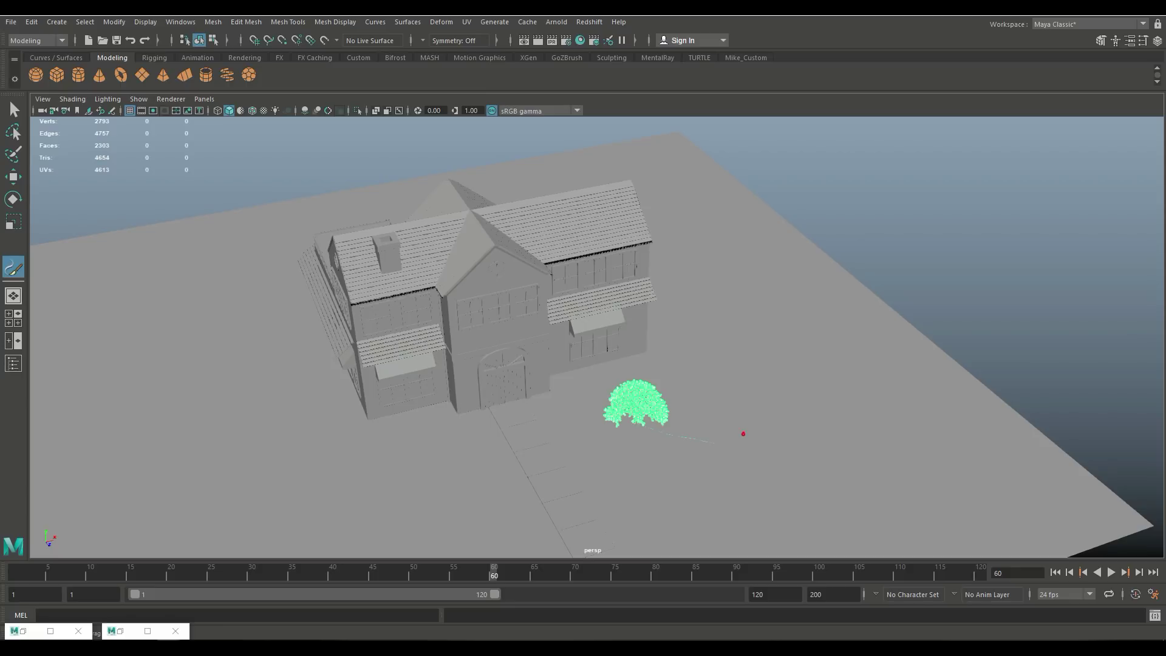
scroll(753, 429, "up", 4)
left_click_drag(639, 463, 682, 458, "alt")
middle_click_drag(682, 457, 596, 432, "alt")
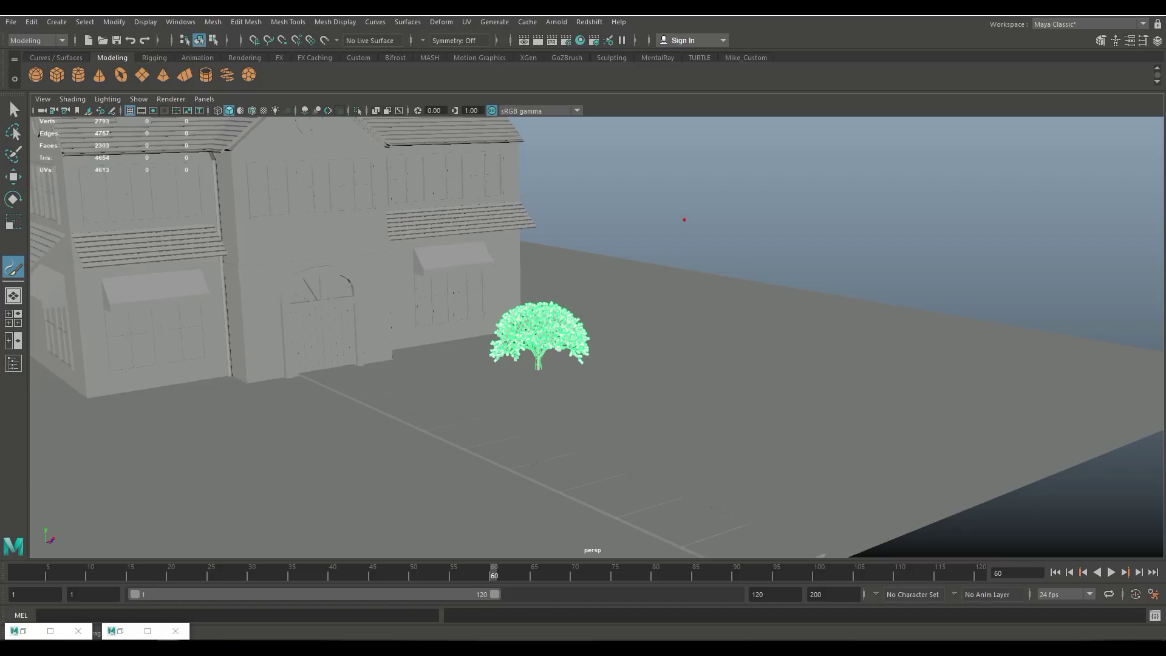
key("4")
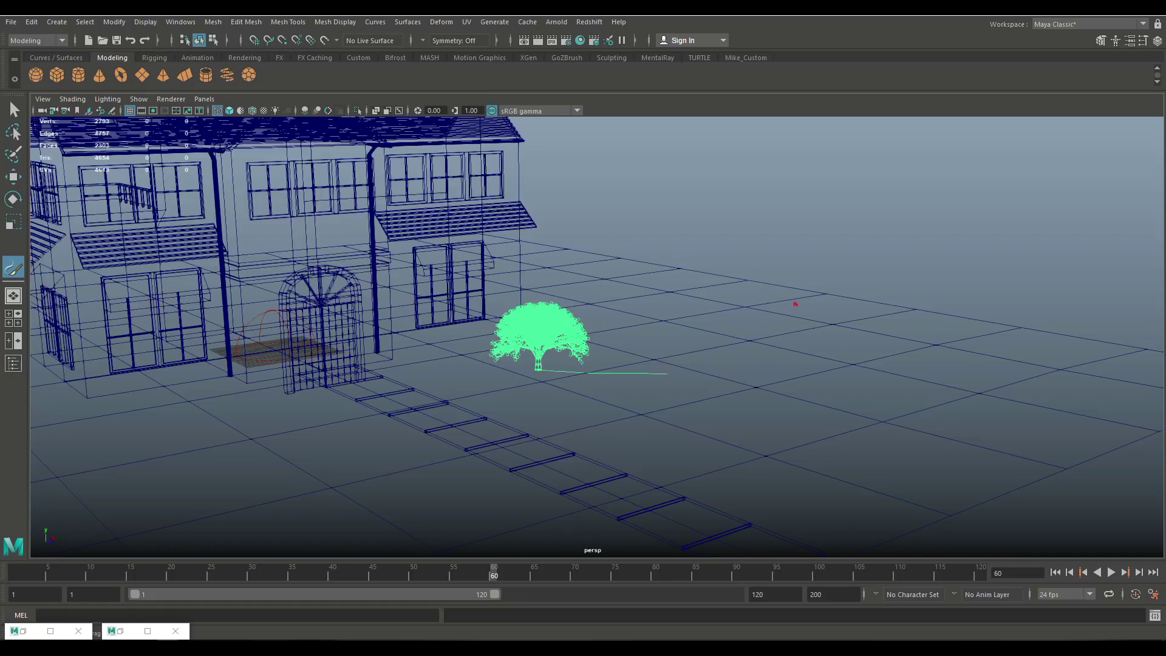
key("5")
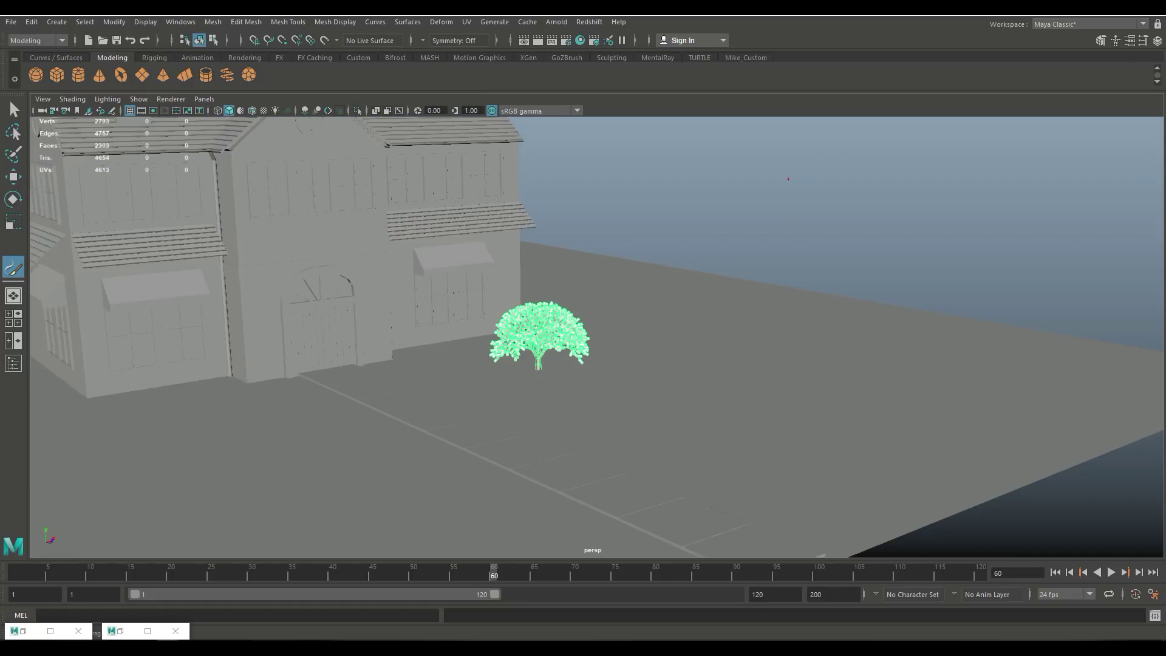
scroll(760, 237, "down", 5)
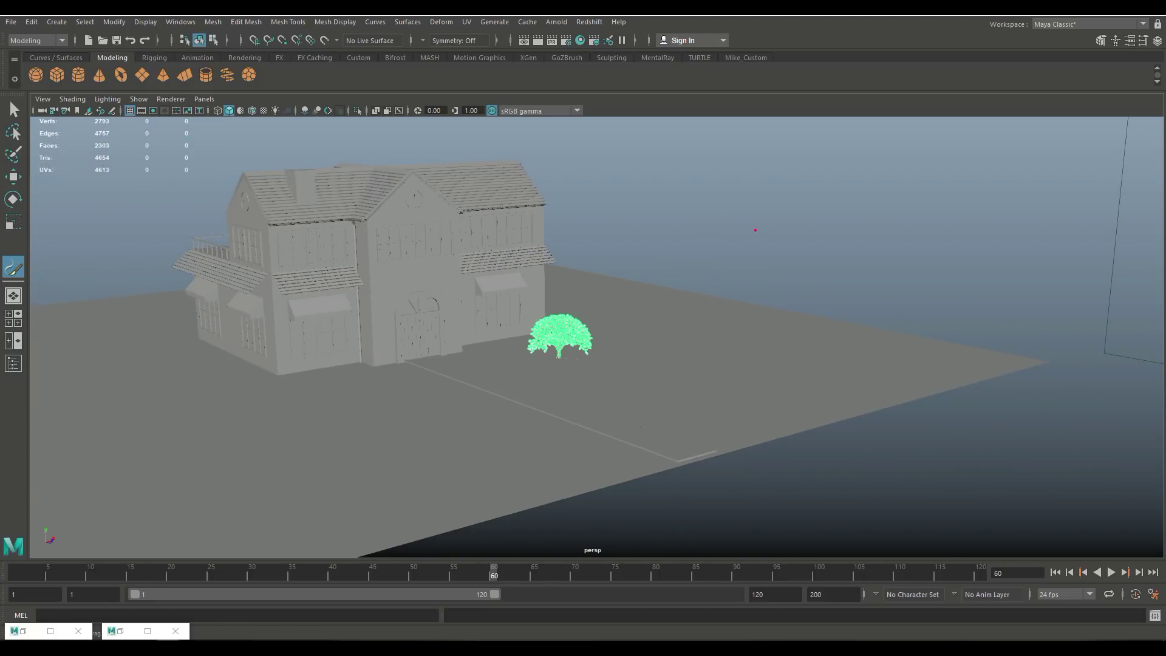
Step: Set the cherry tree brush's Global Scale to 75
key("ctrl+a")
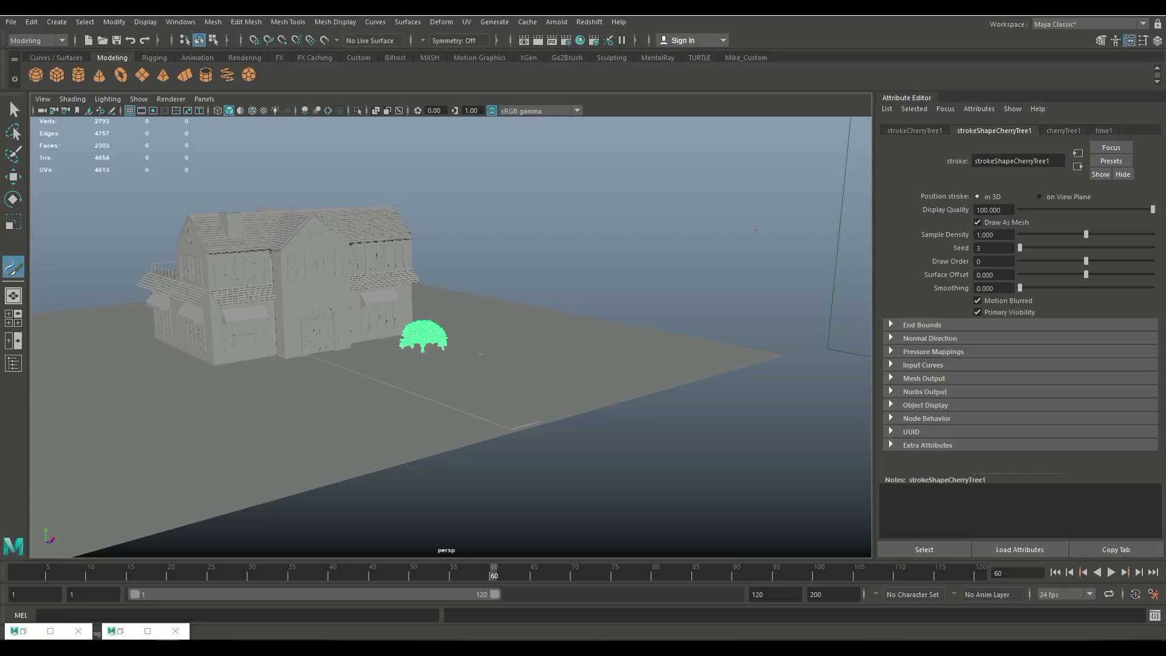
left_click(1063, 131)
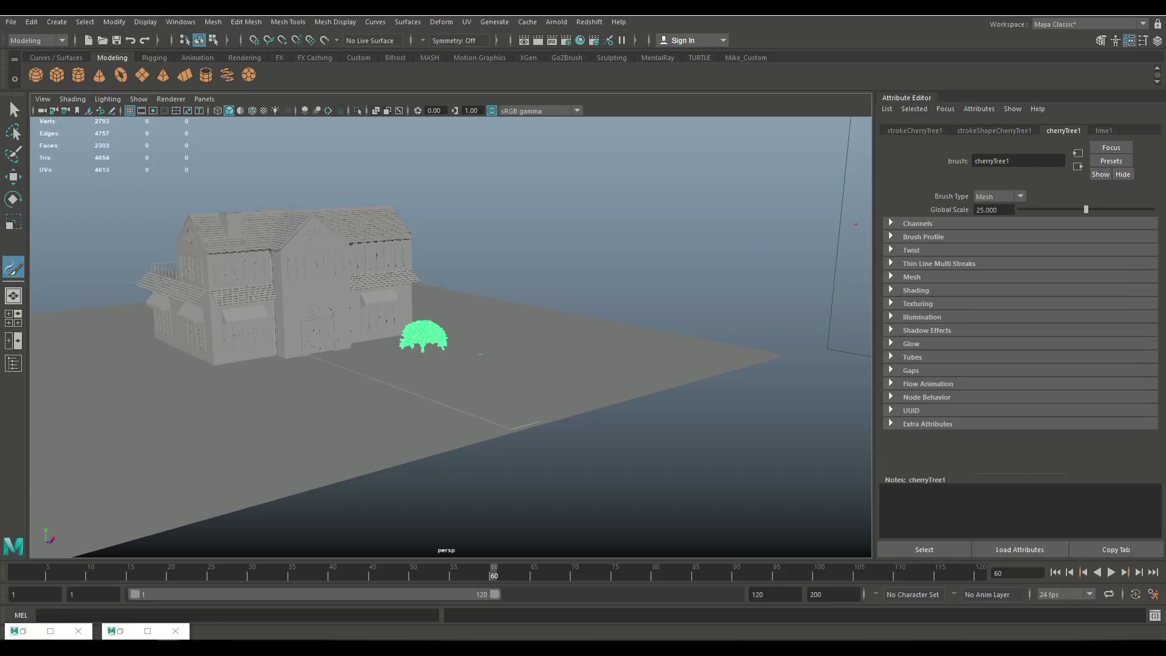
double_click(987, 210)
type("75")
key("Return")
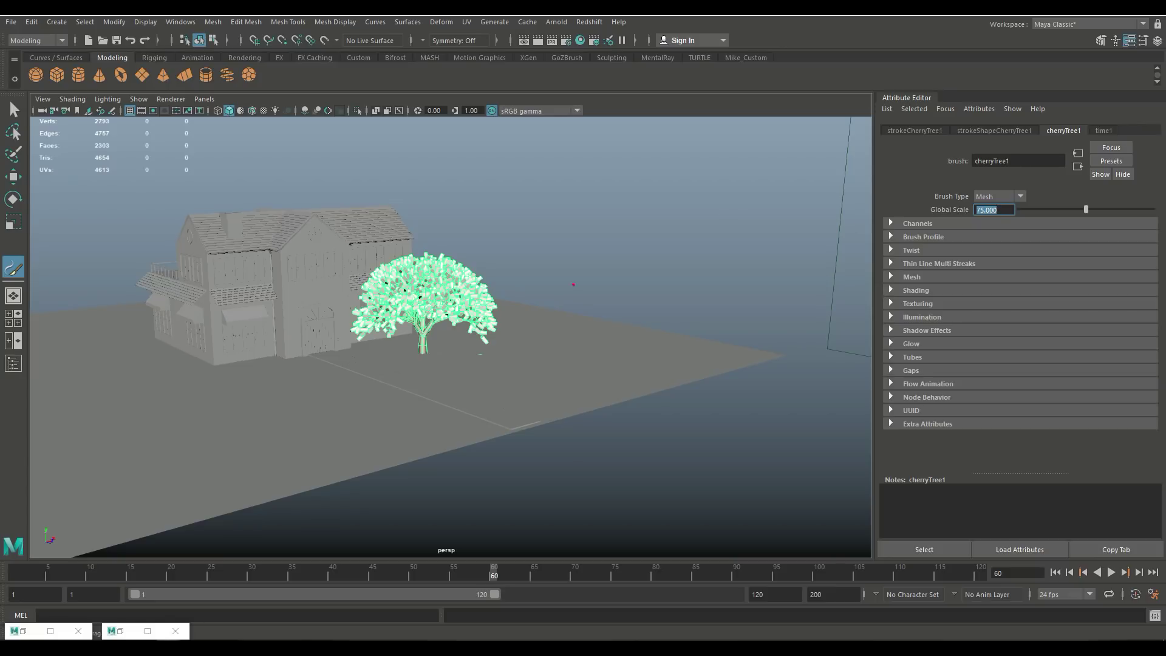
Step: Center the pivot of the cherry tree stroke
mouse_move(450, 304)
left_mouse_down("alt")
mouse_move(480, 358)
mouse_move(519, 386)
mouse_move(509, 331)
left_mouse_up("alt")
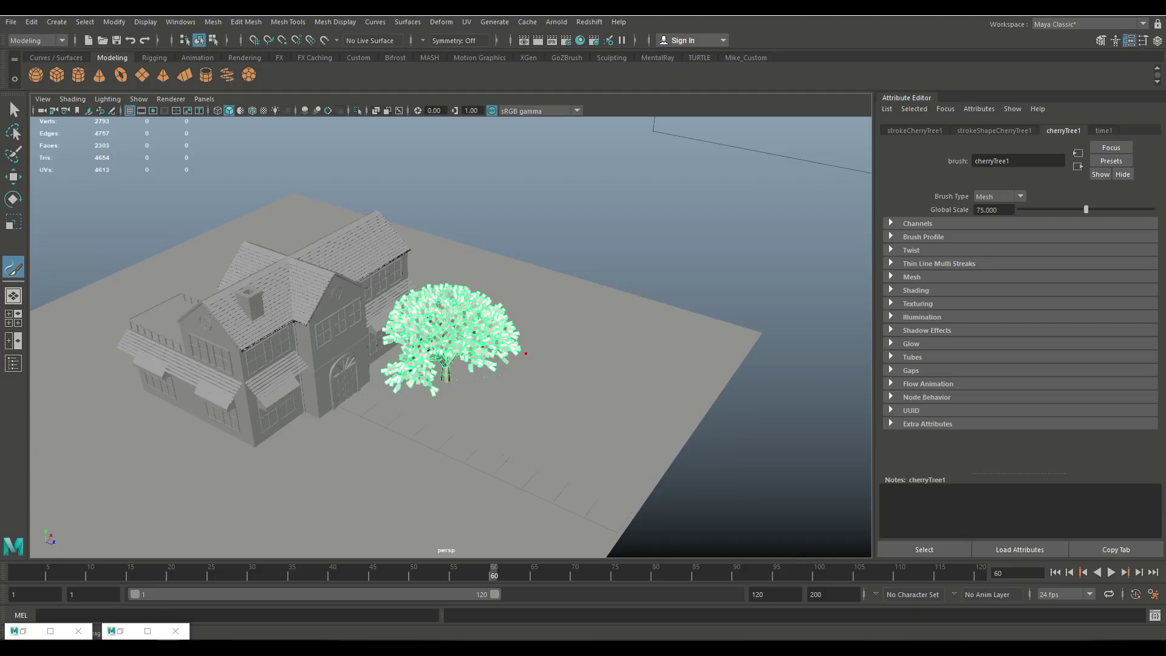
key("w")
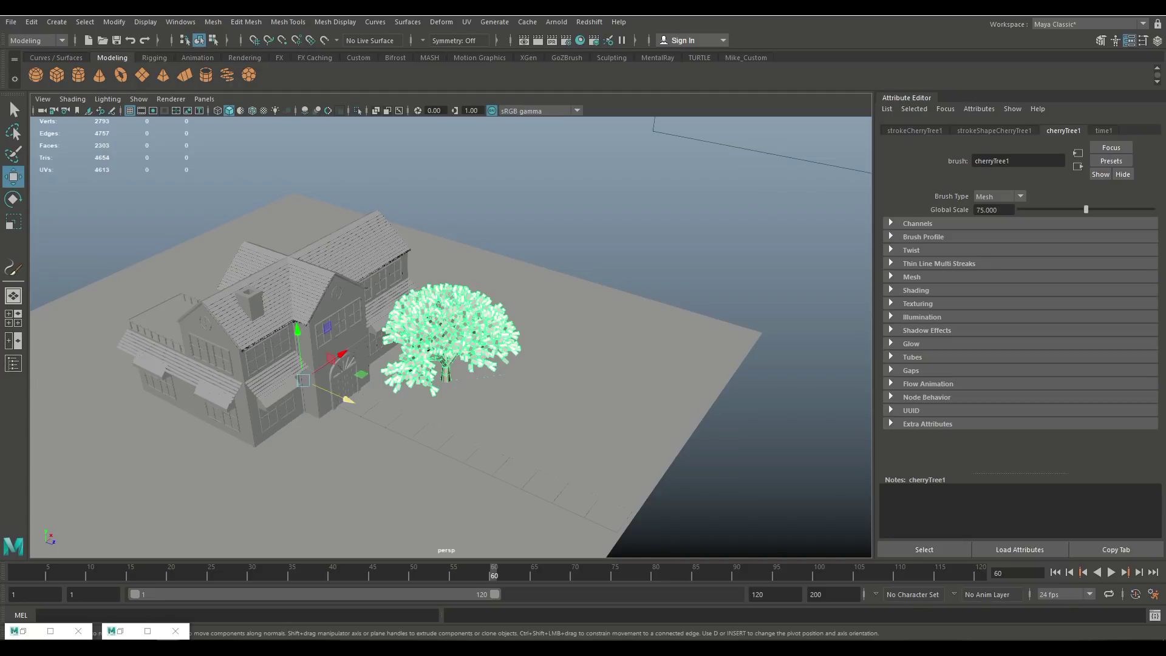
left_click(114, 21)
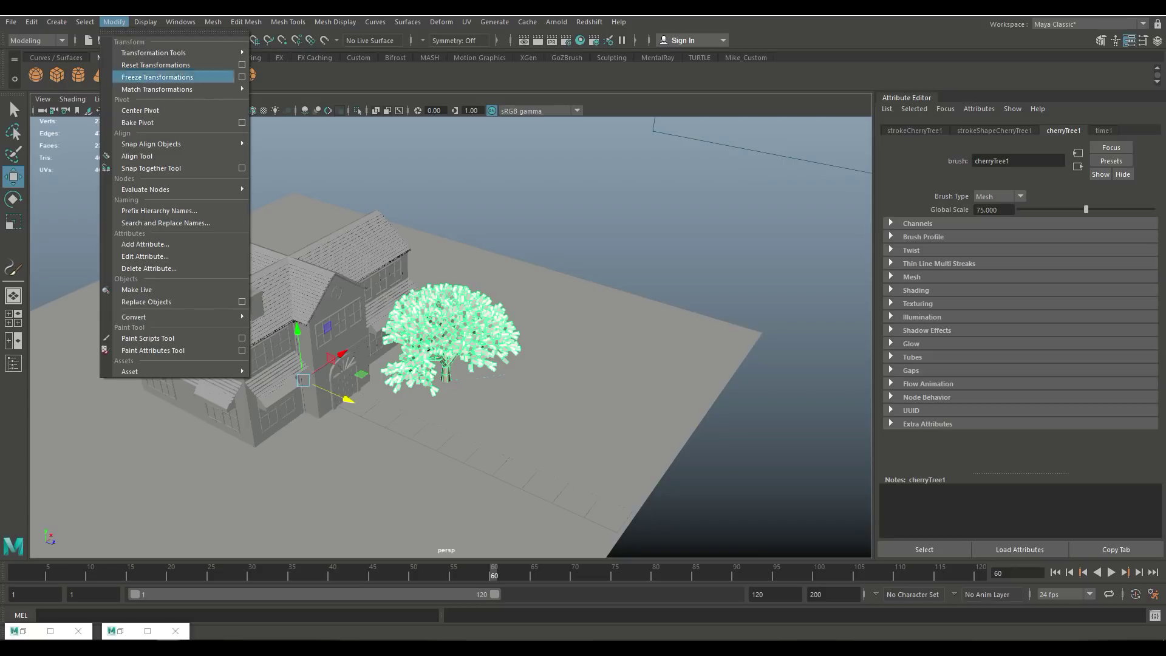
left_click(149, 110)
scroll(449, 340, "up", 2)
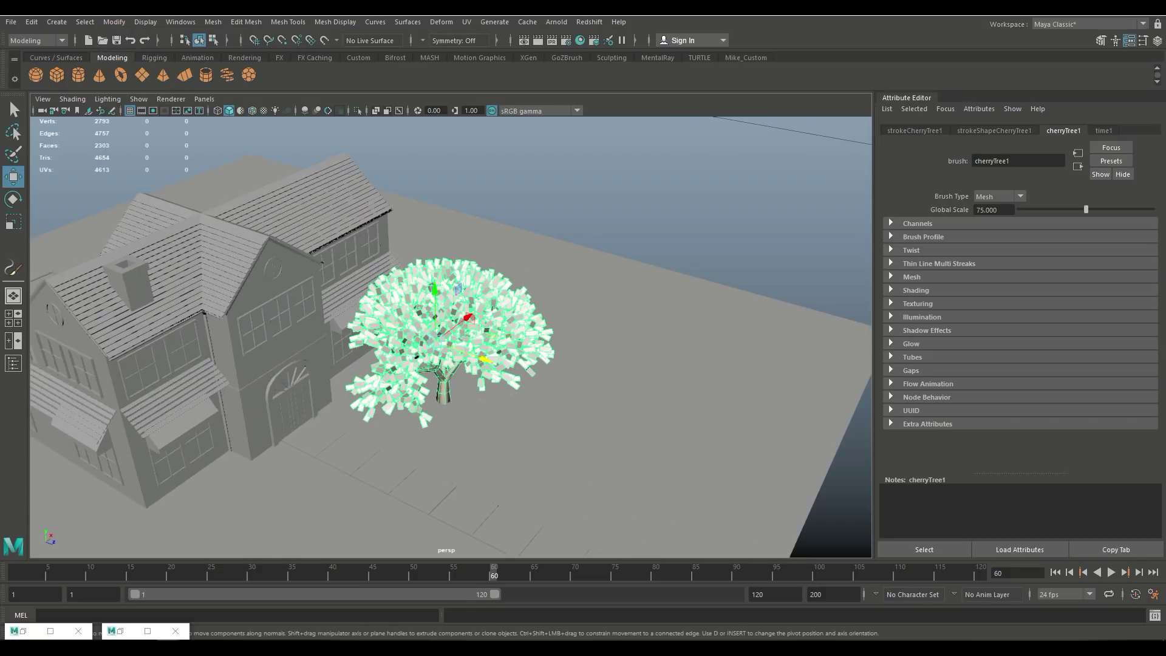
Step: Rotate the cherry tree about 20 degrees around Y, move it about 9.6 units along Z, and review its stroke and brush attributes
key("e")
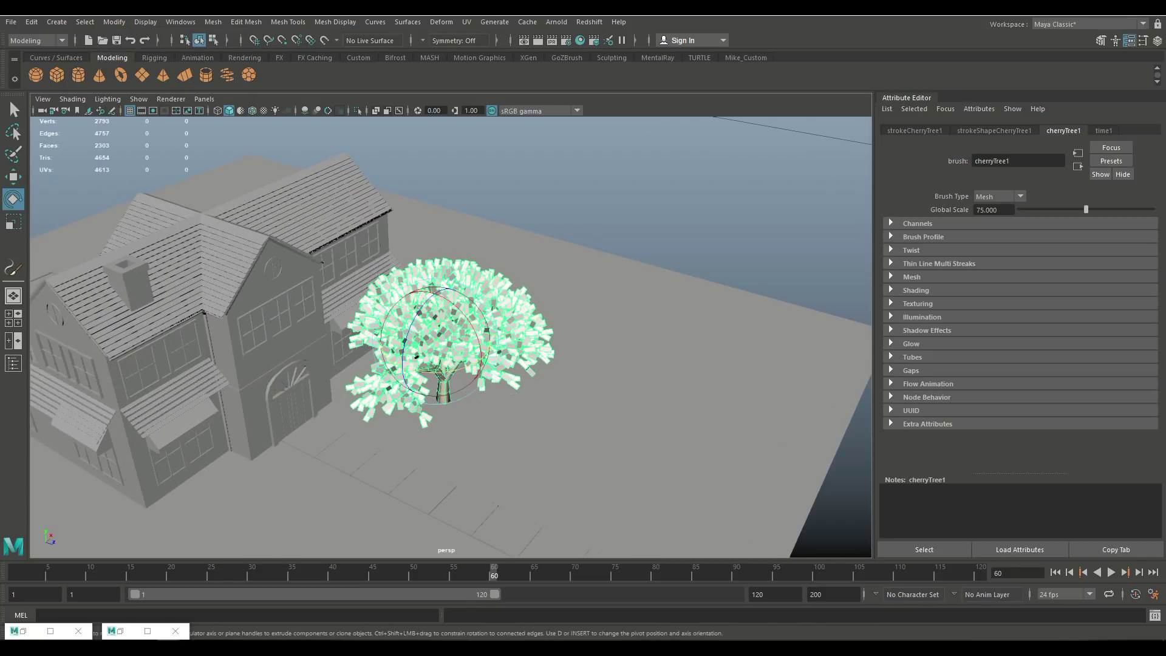
left_click_drag(427, 371, 445, 371)
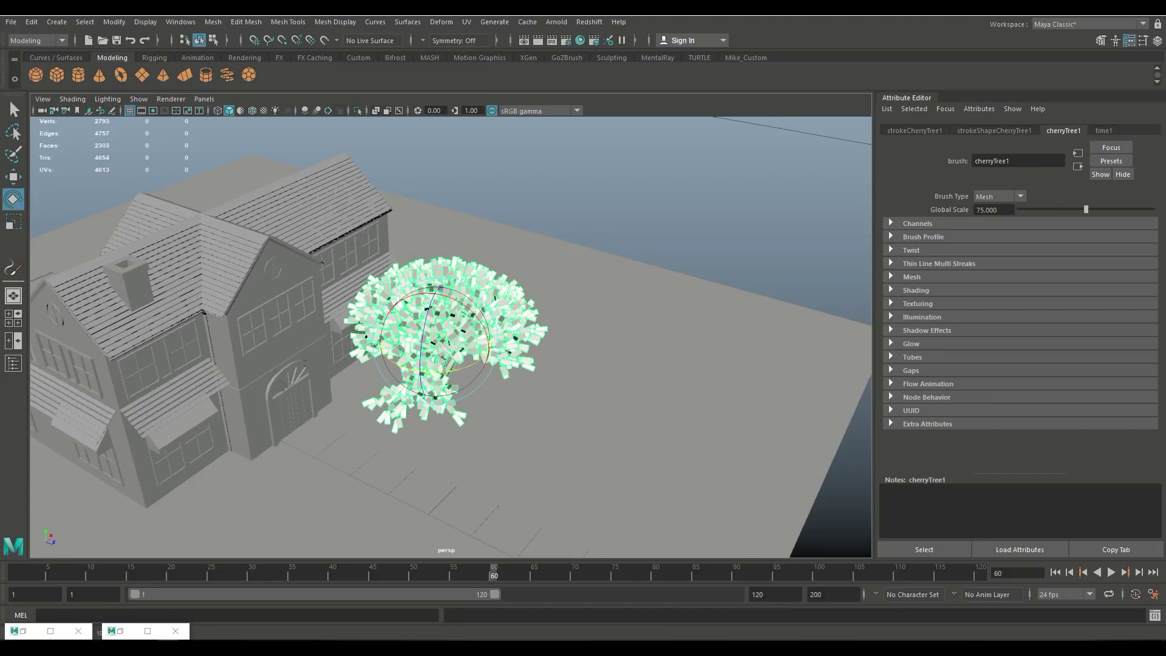
key("w")
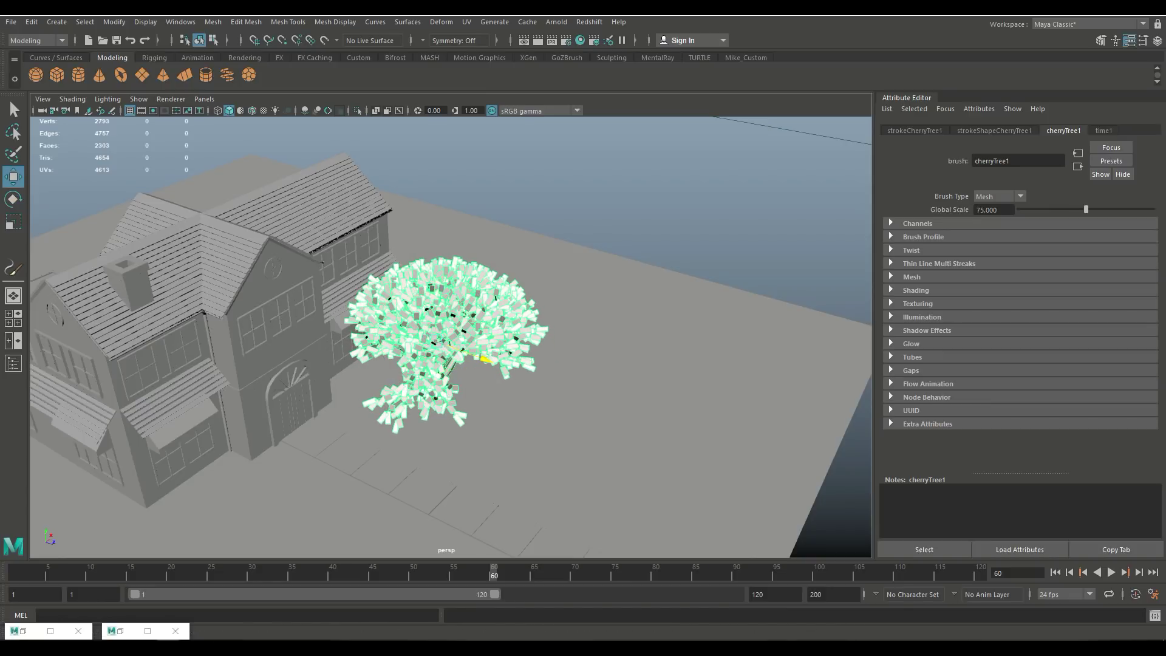
left_click_drag(487, 359, 514, 369)
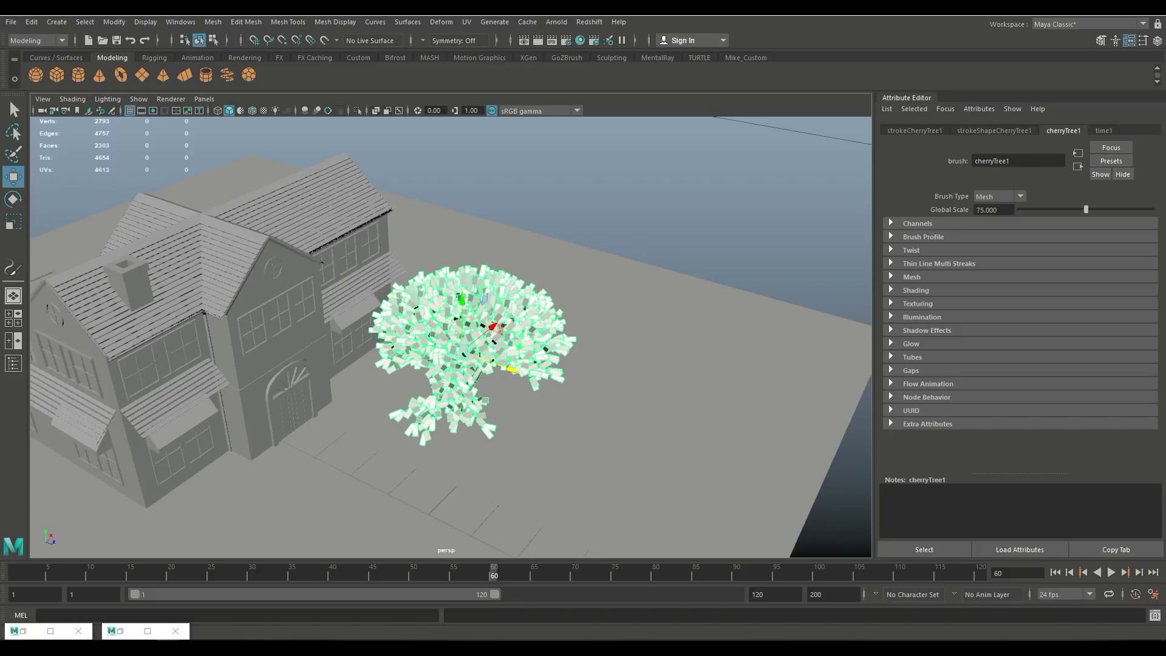
left_click(914, 130)
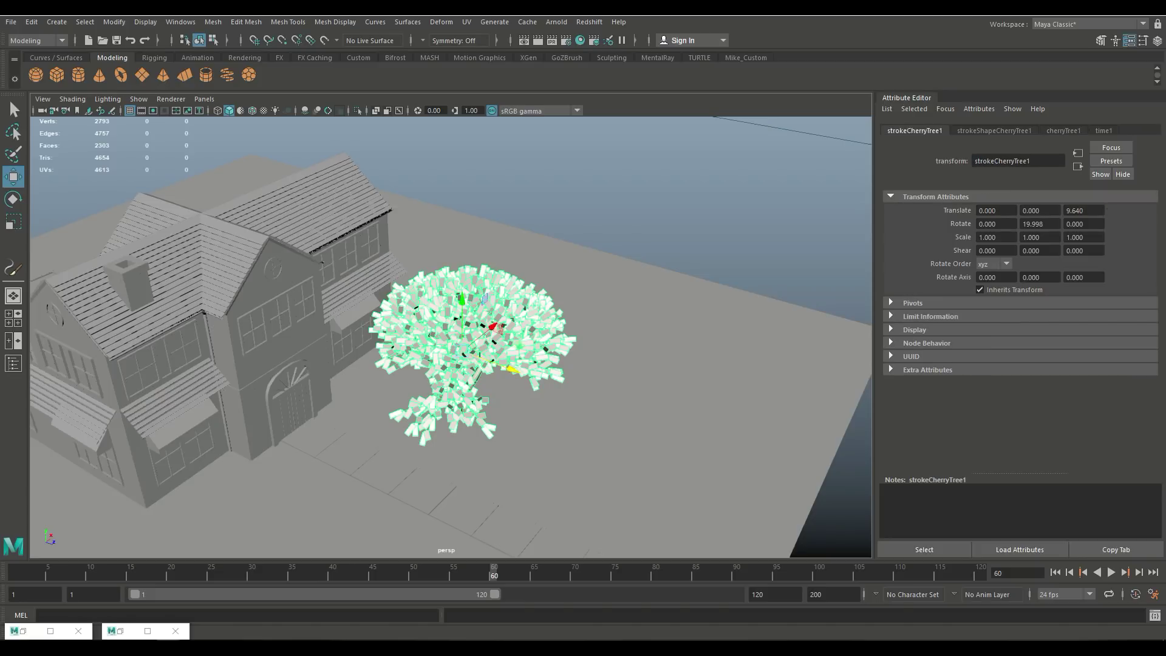
left_click(994, 130)
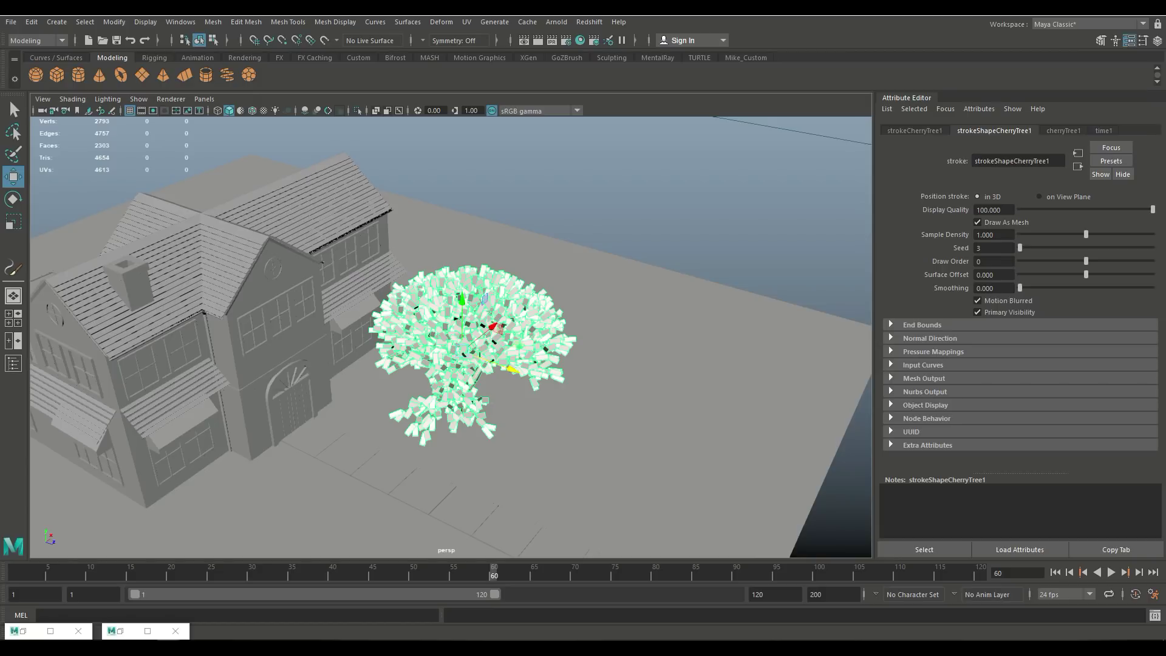
left_click(1062, 130)
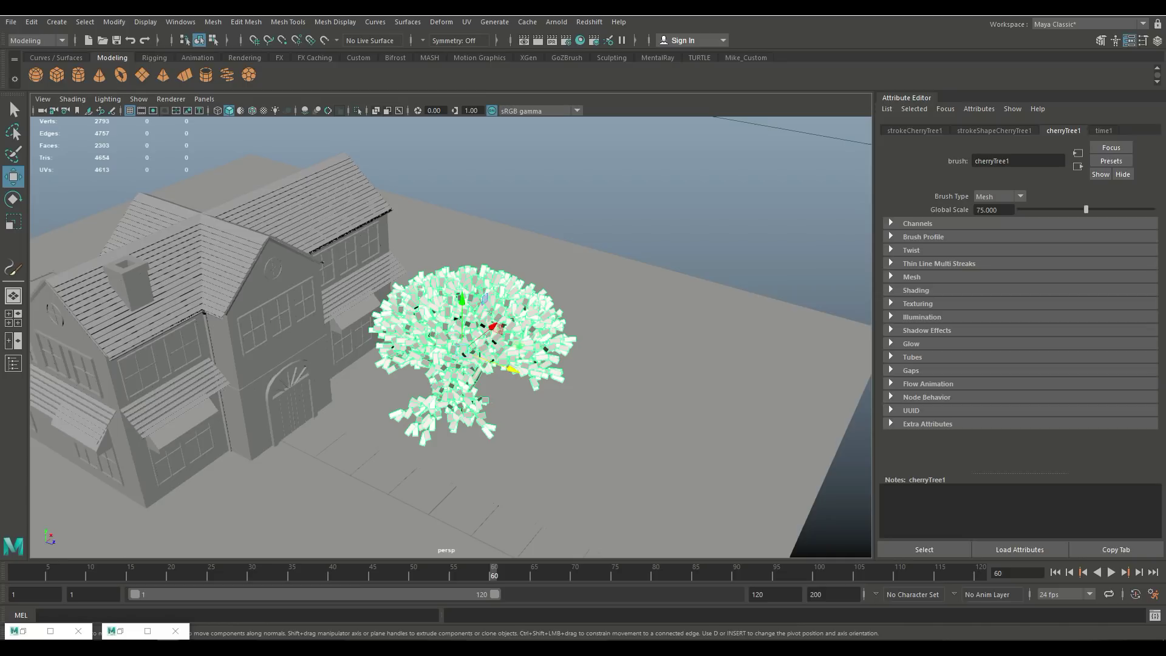
Step: Frame the house and tree in perspective, render a Redshift test image, and close the render window
scroll(451, 337, "up", 1)
scroll(451, 337, "down", 2)
left_click_drag(450, 364, 440, 322, "alt")
right_click_drag(440, 321, 504, 333, "alt")
middle_click_drag(504, 332, 725, 357, "alt")
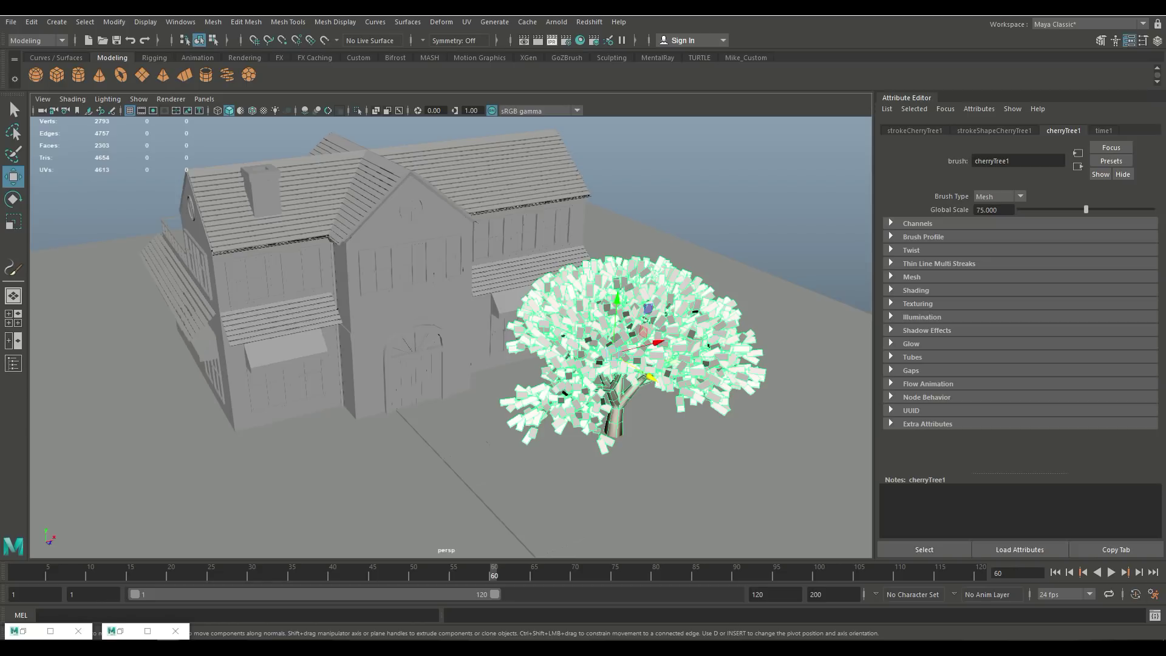
left_click(552, 41)
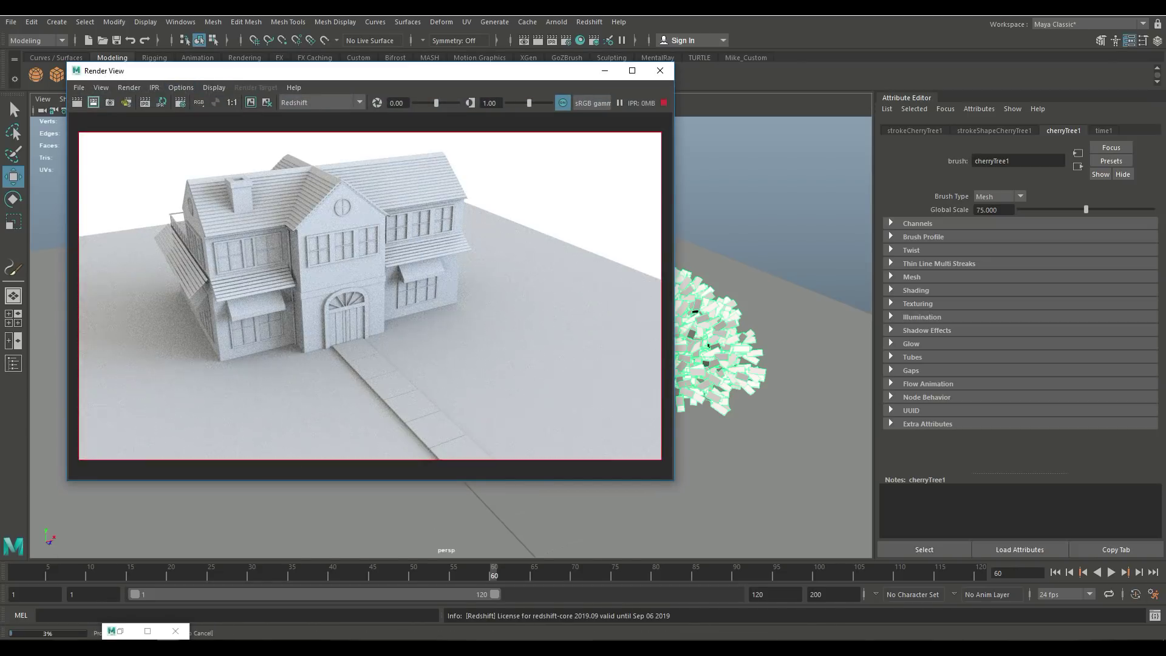
left_click(660, 70)
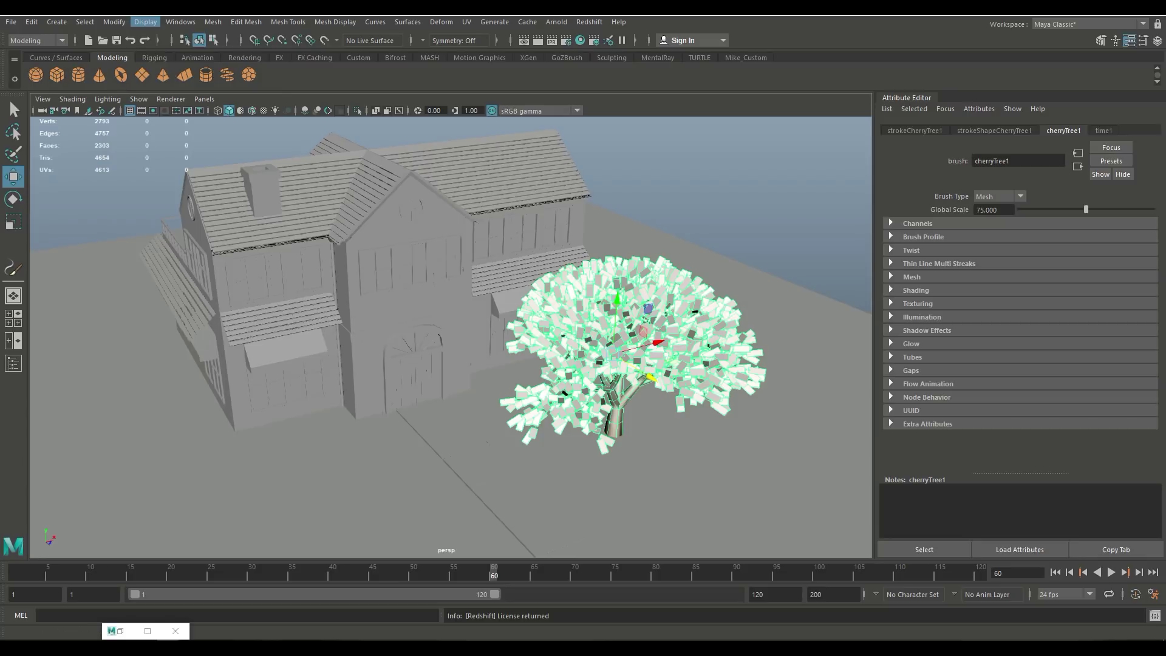
Step: Convert the cherry tree stroke to polygons with quad output, hidden strokes and a 100000 poly limit, and center the converted leaves' pivot
left_click(114, 21)
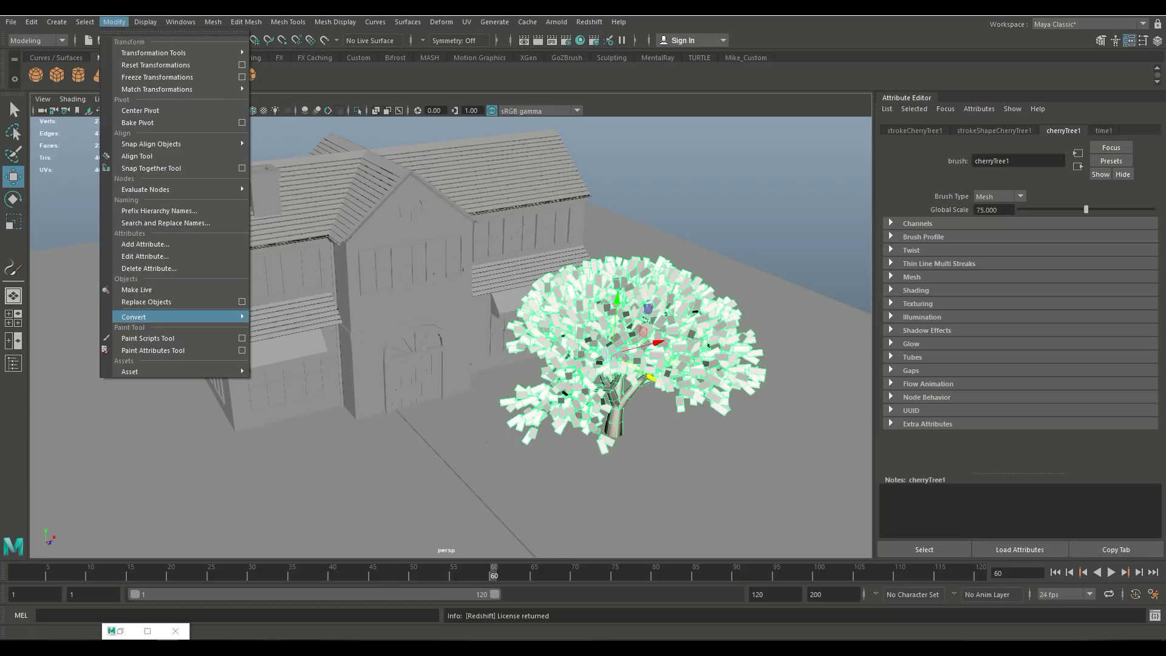
mouse_move(182, 316)
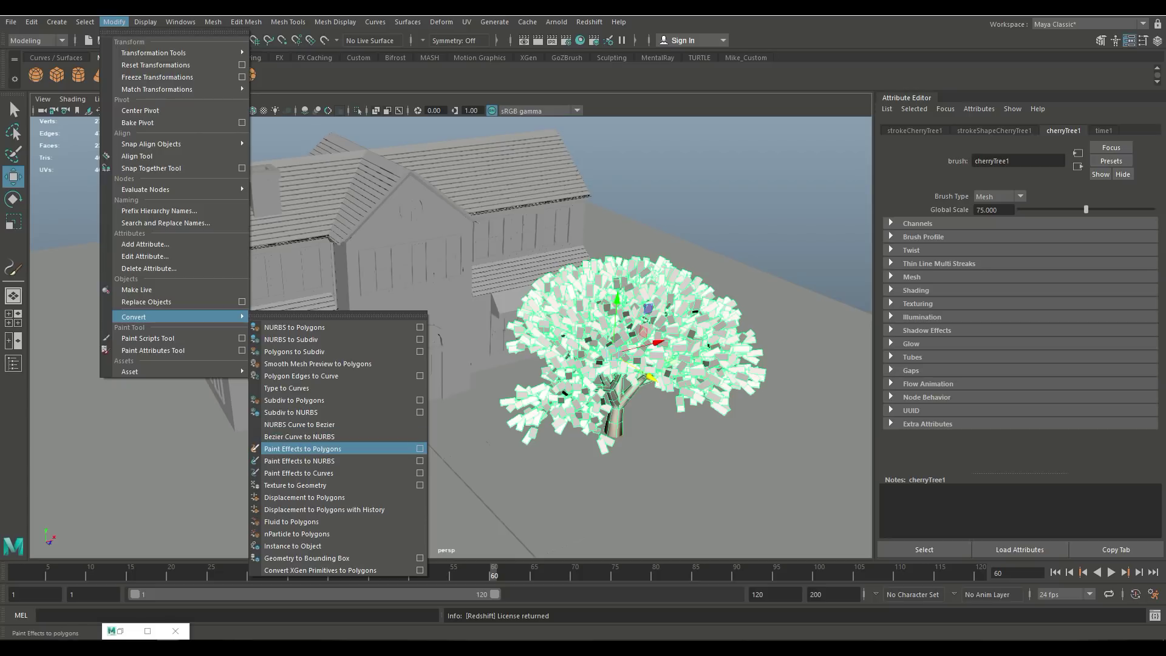
left_click(419, 448)
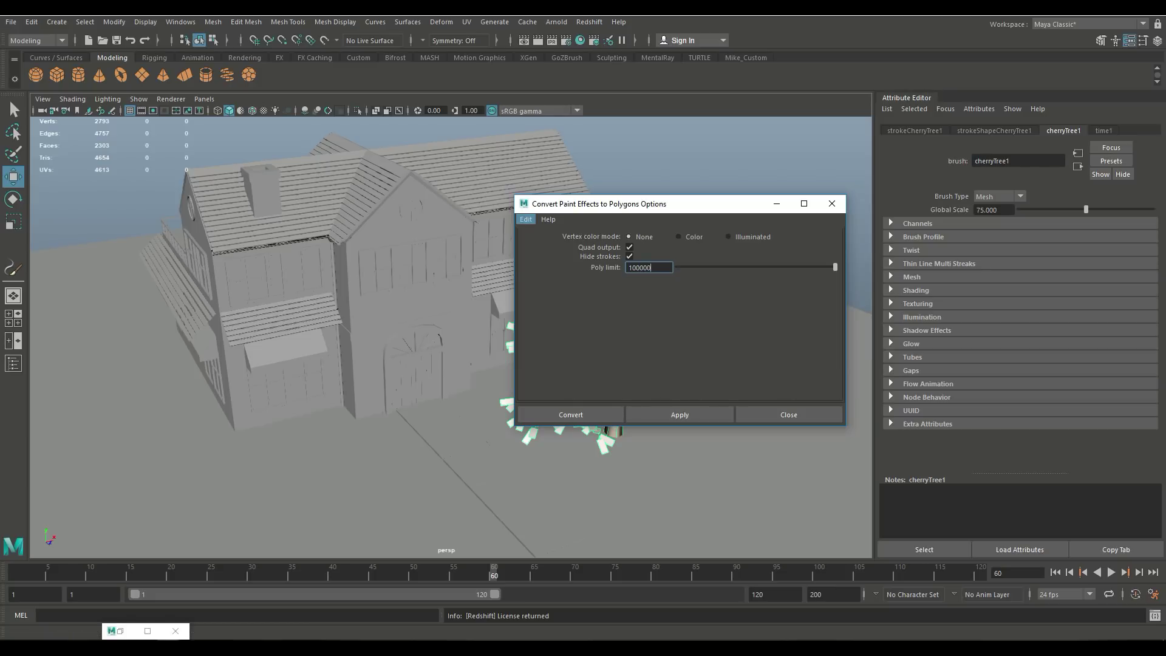
left_click(525, 220)
left_click(553, 243)
left_click_drag(658, 268, 618, 268)
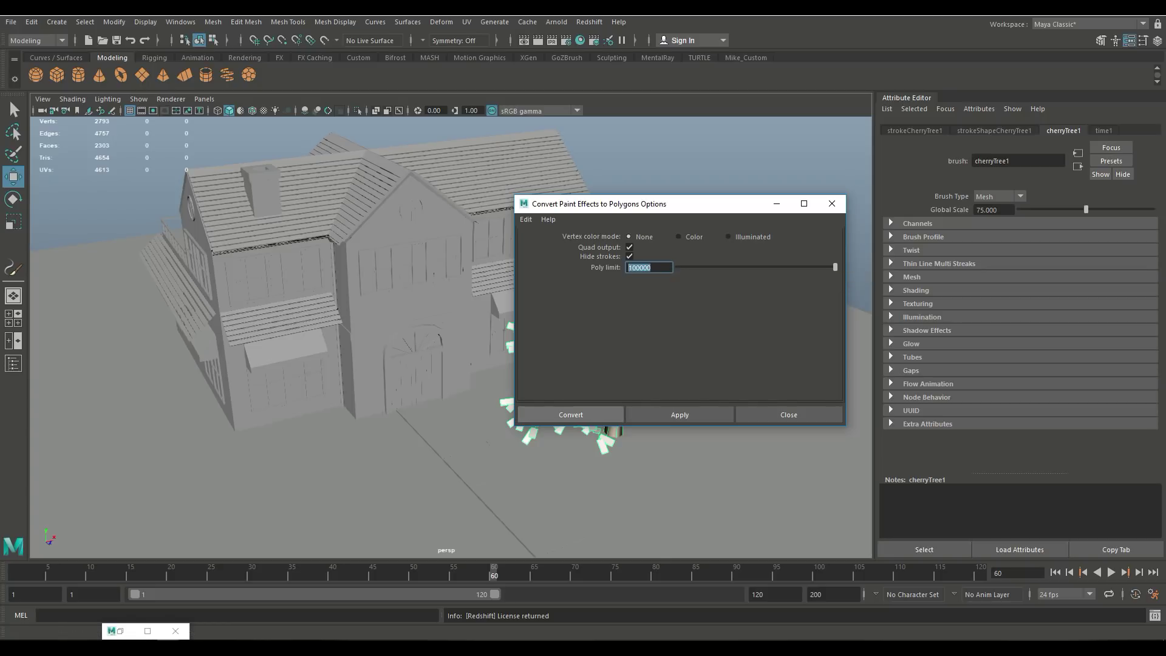
left_click(571, 415)
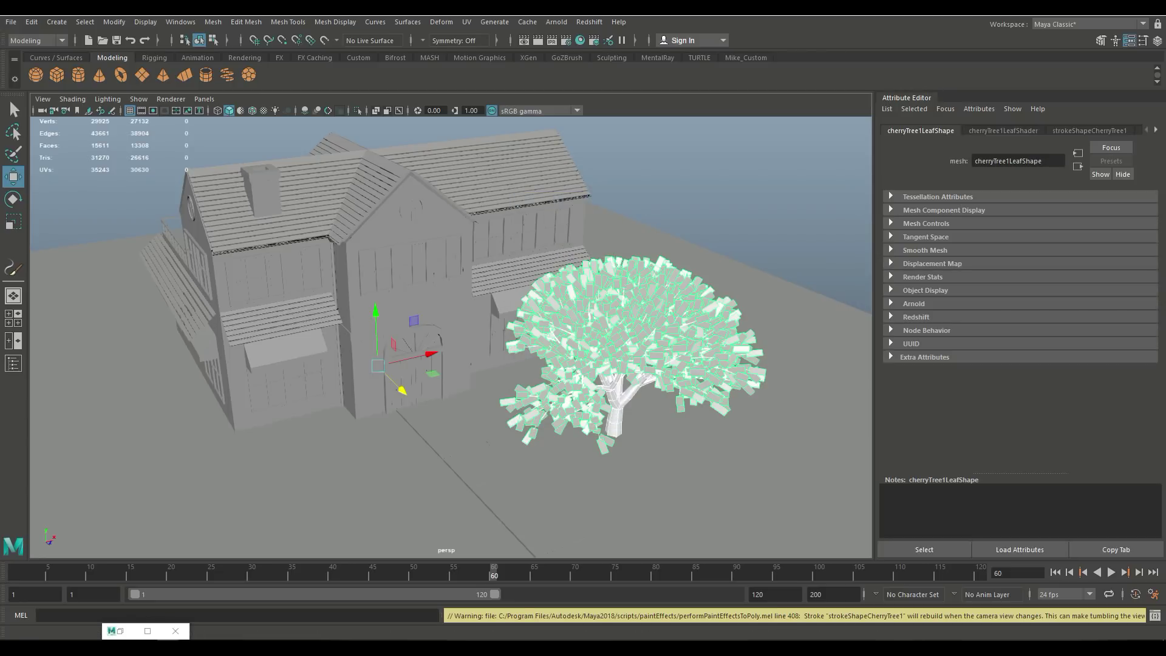
left_click(114, 22)
left_click(140, 110)
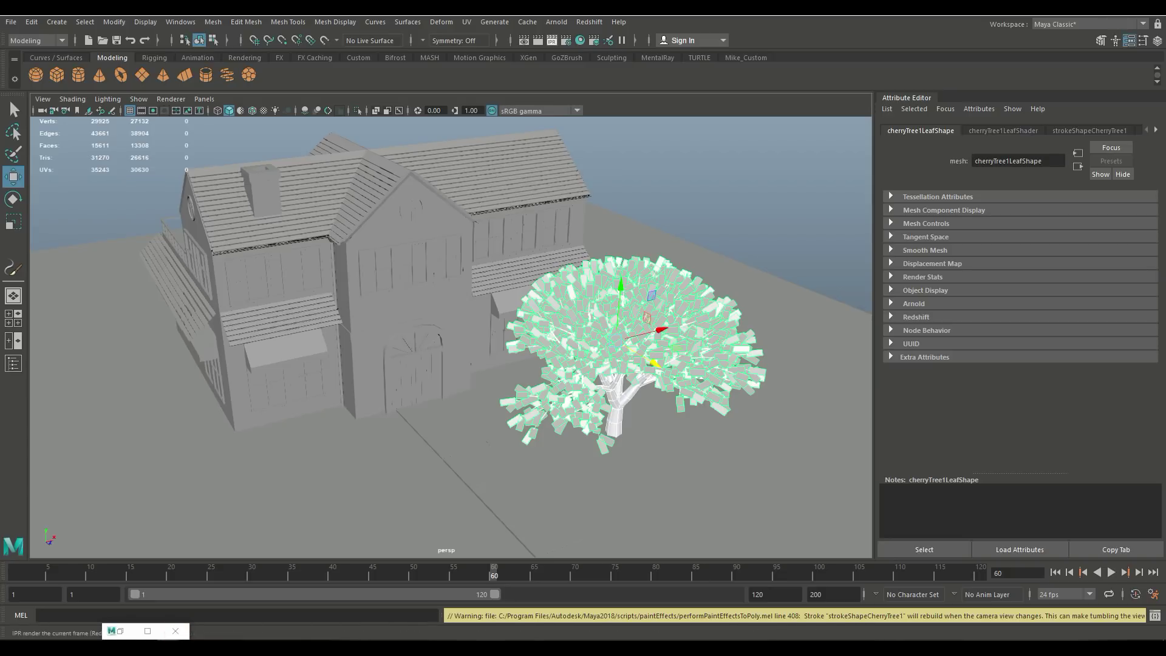
Step: Preview the converted tree up close with a Redshift IPR render, and render the same view with Maya Hardware 2.0 for comparison
left_click(552, 40)
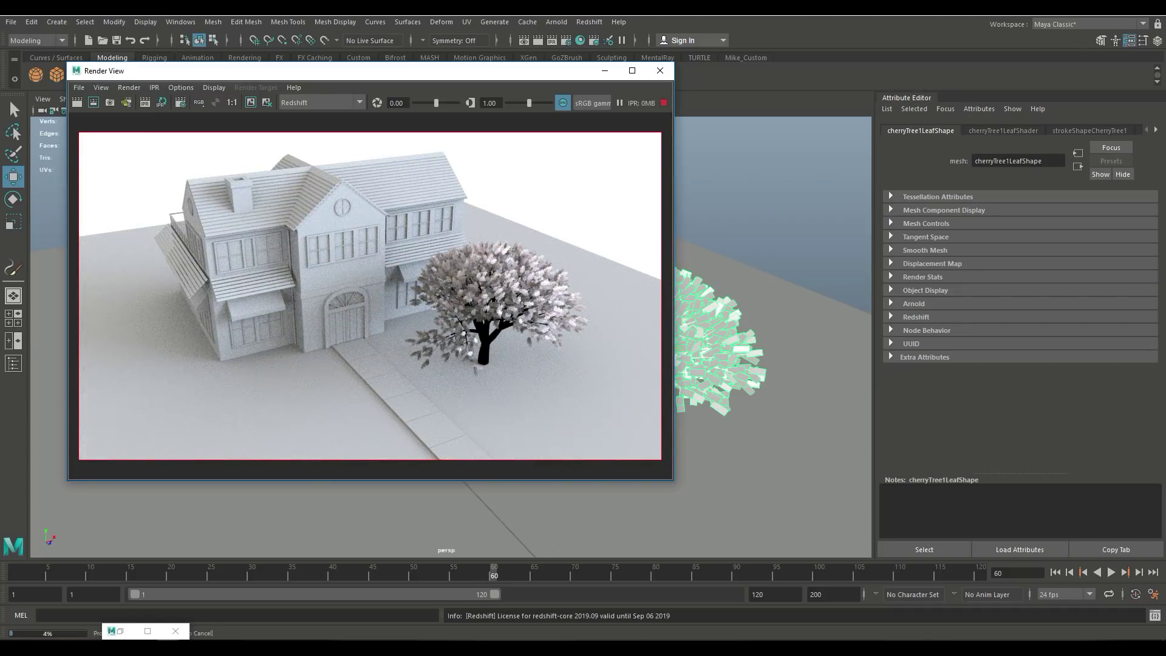
scroll(773, 340, "up", 5)
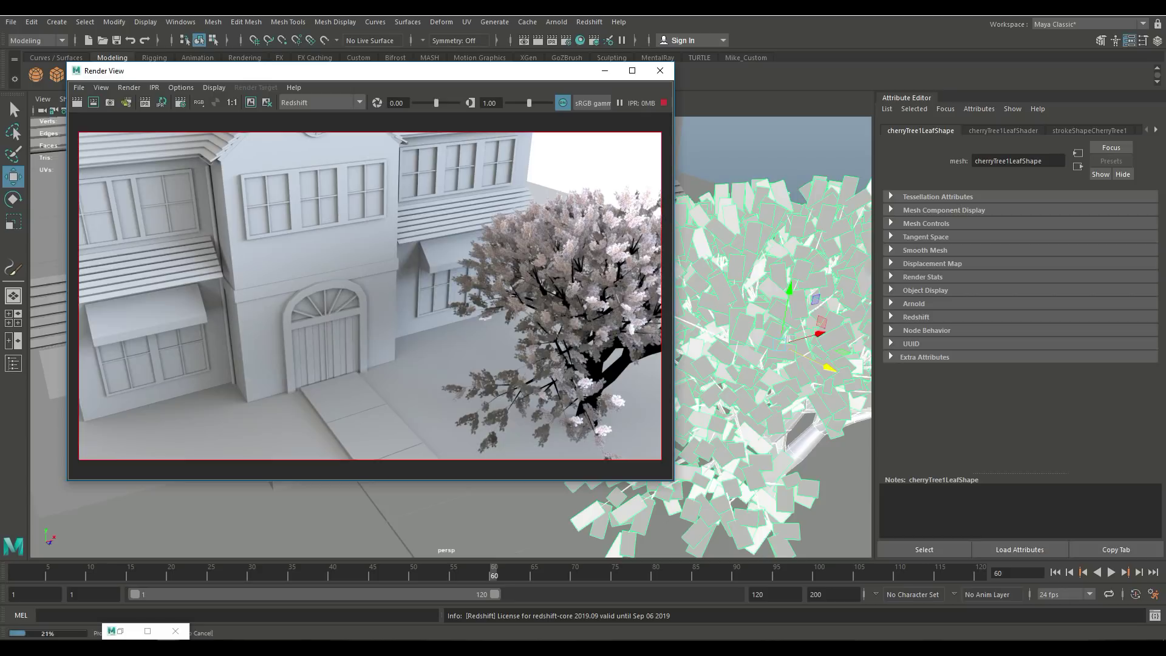
left_click(320, 103)
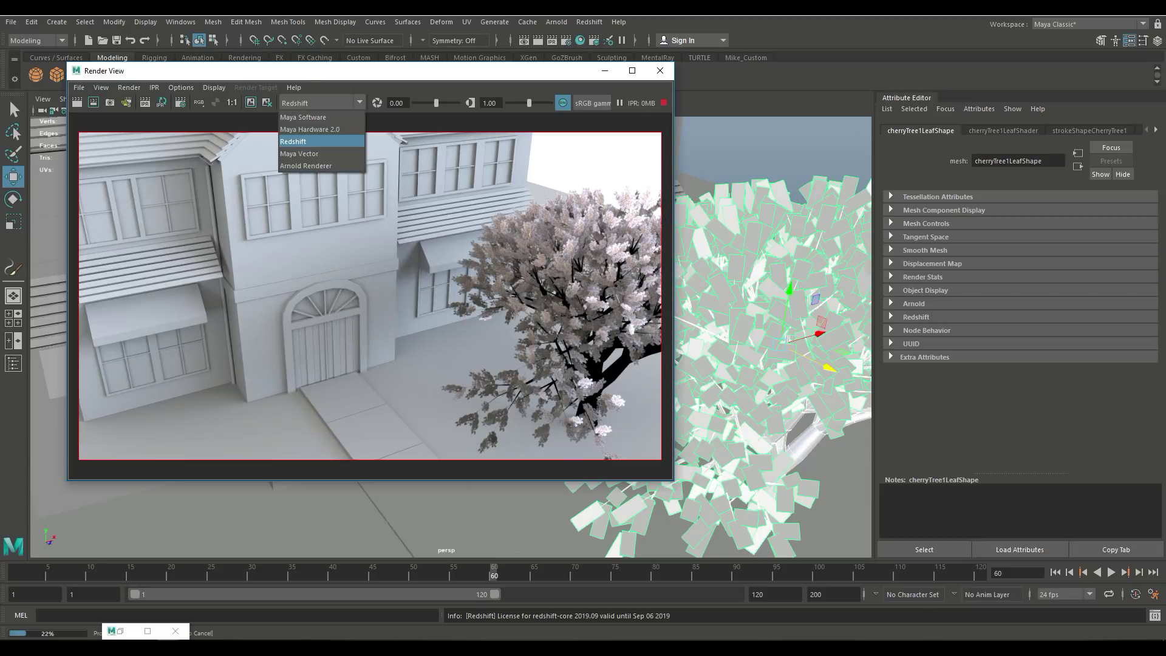
left_click(309, 129)
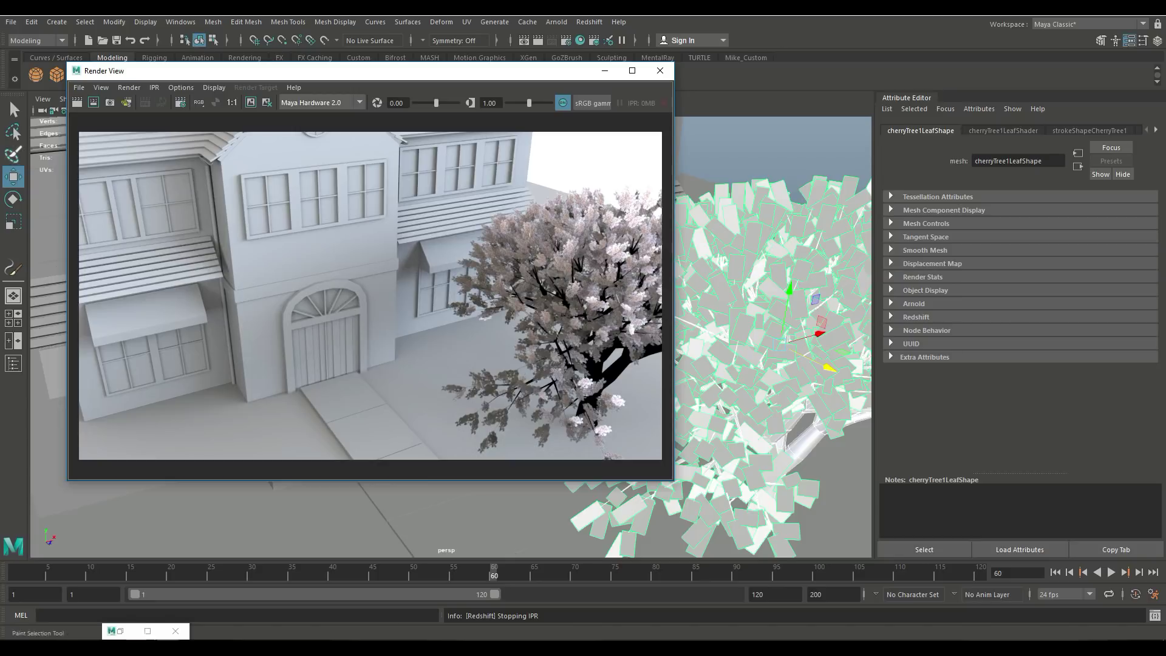
left_click(76, 102)
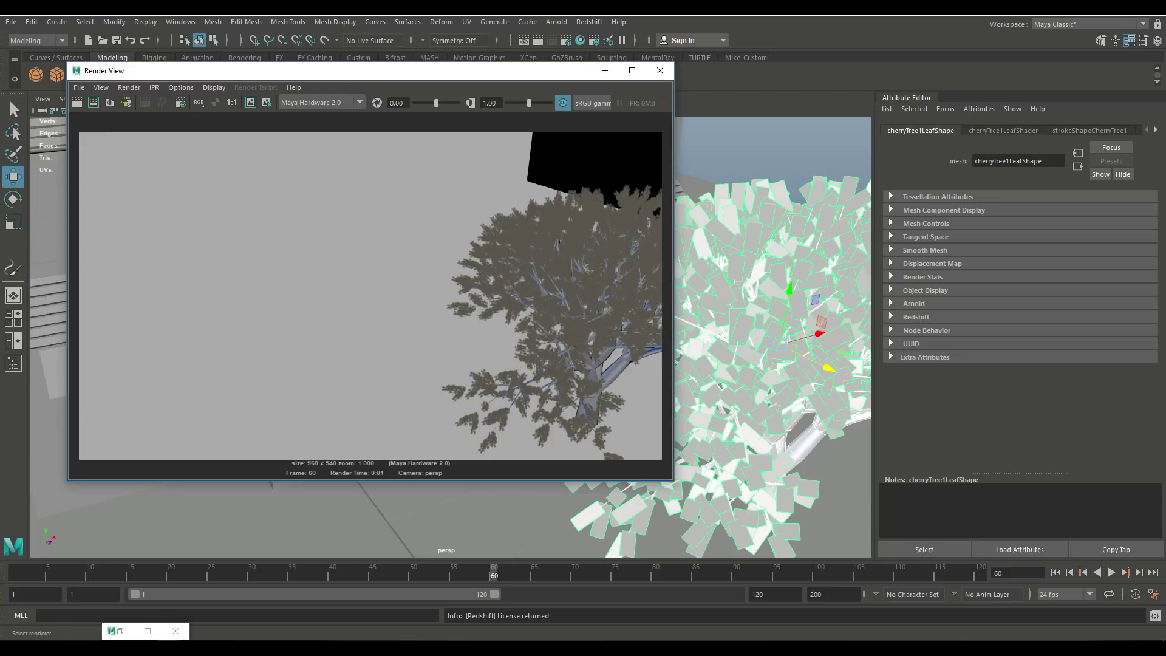
Step: Switch the renderer back to Redshift and minimize the render window
left_click(320, 103)
left_click(320, 142)
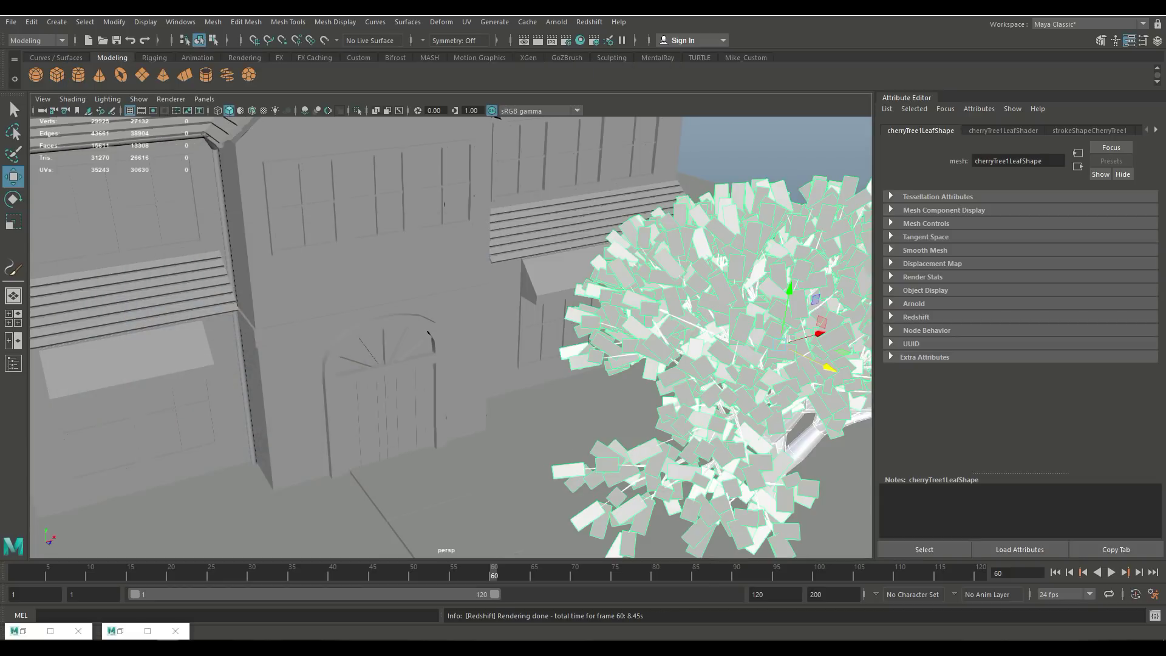
left_click(604, 71)
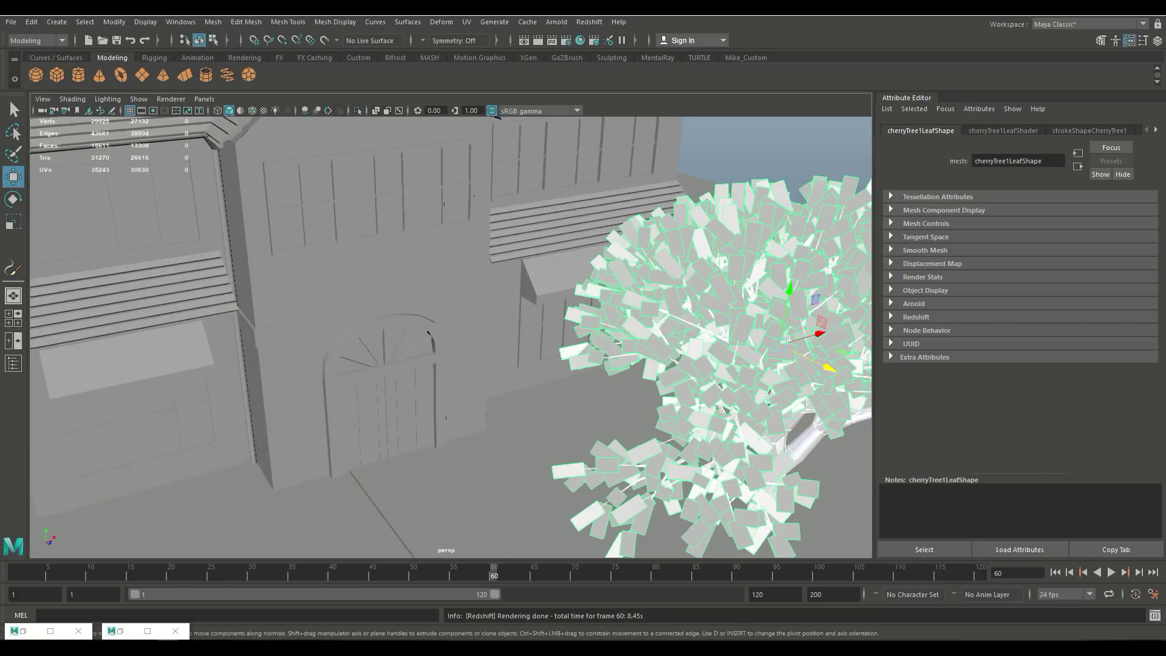
Step: Try to combine the house, path and ground into one mesh without the cherry tree, and clear the selection
scroll(451, 337, "down", 5)
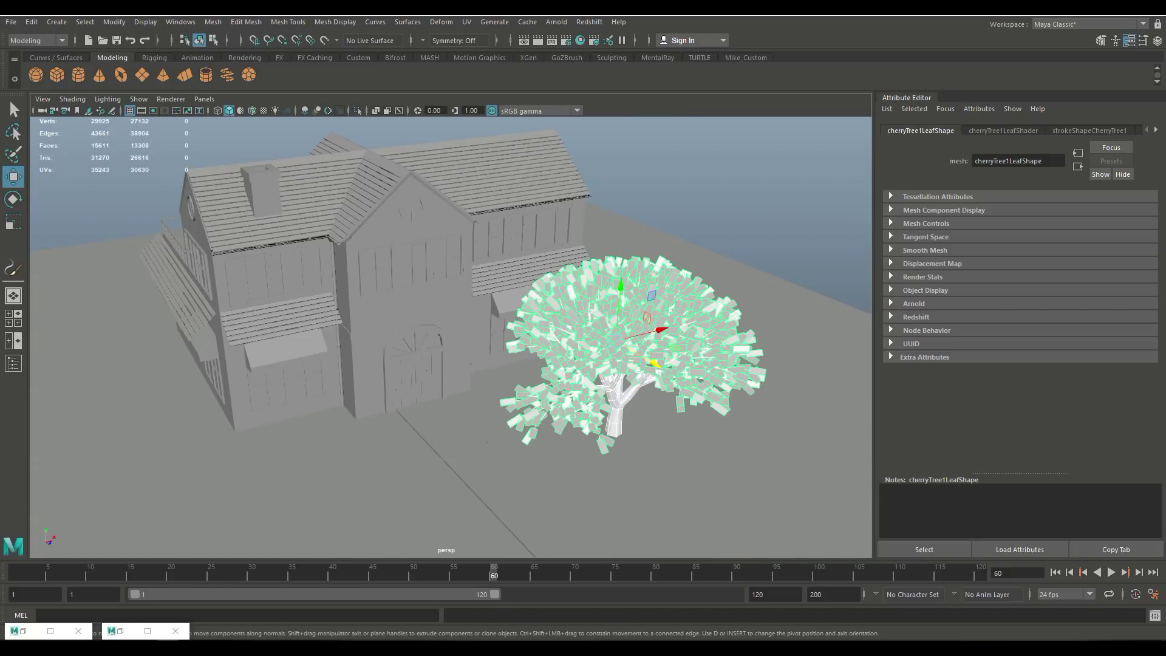
middle_click_drag(451, 337, 403, 332, "alt")
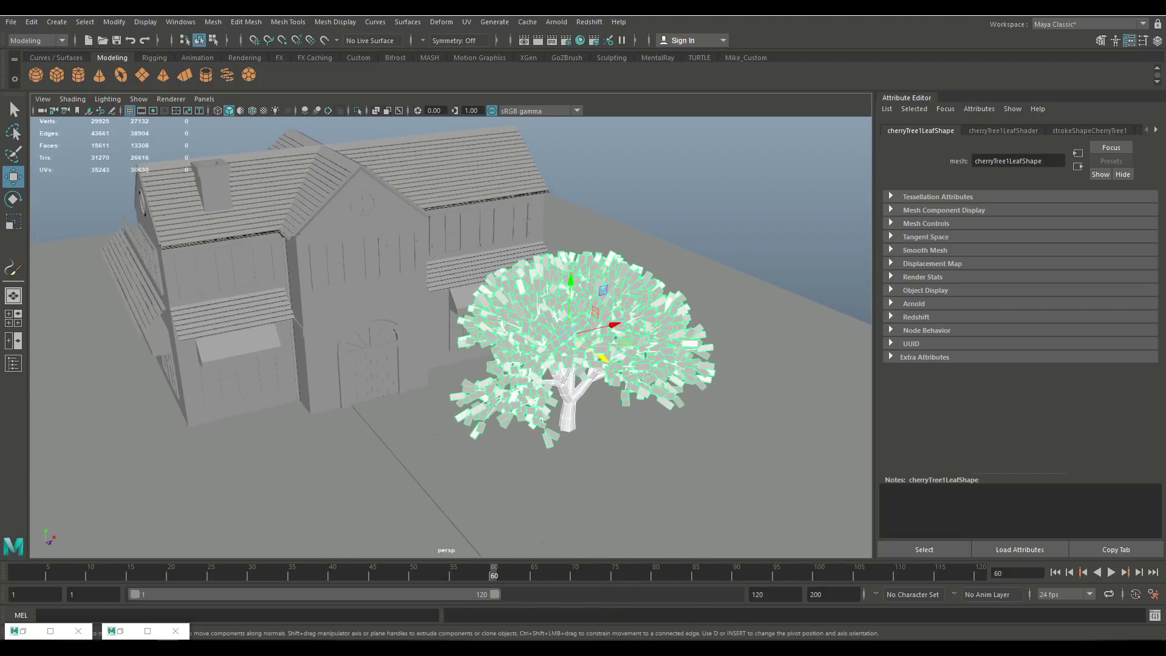
scroll(450, 337, "down", 5)
mouse_move(451, 337)
left_mouse_down("alt")
mouse_move(454, 313)
mouse_move(452, 326)
left_mouse_up("alt")
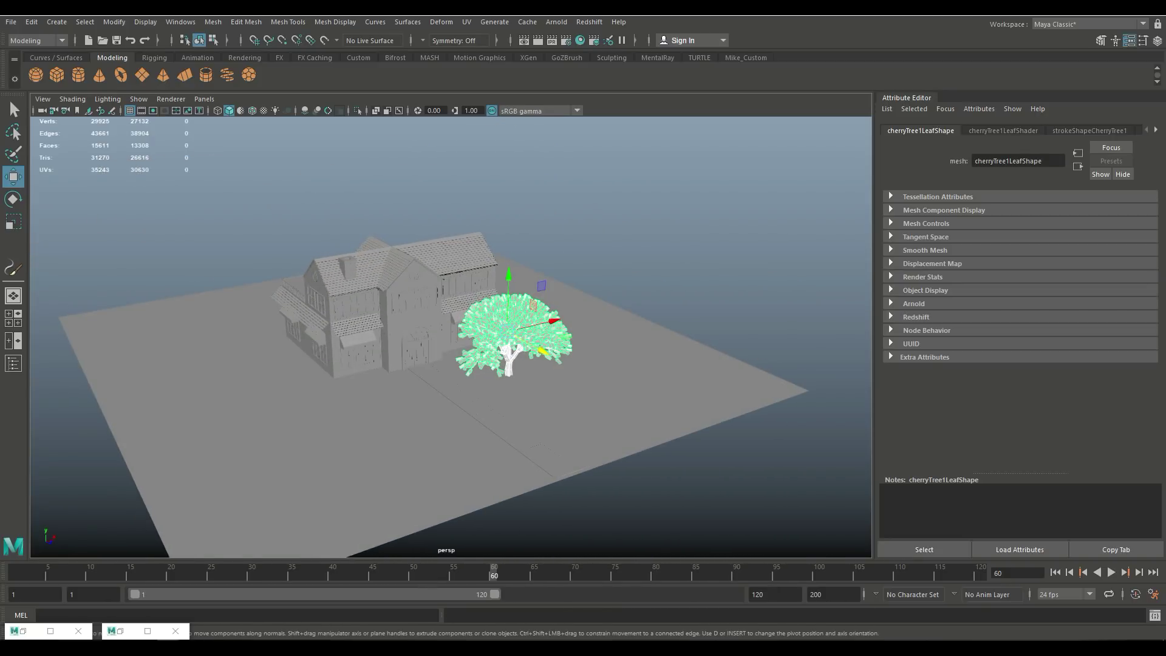
left_click_drag(595, 422, 770, 541)
left_click(509, 366, "shift")
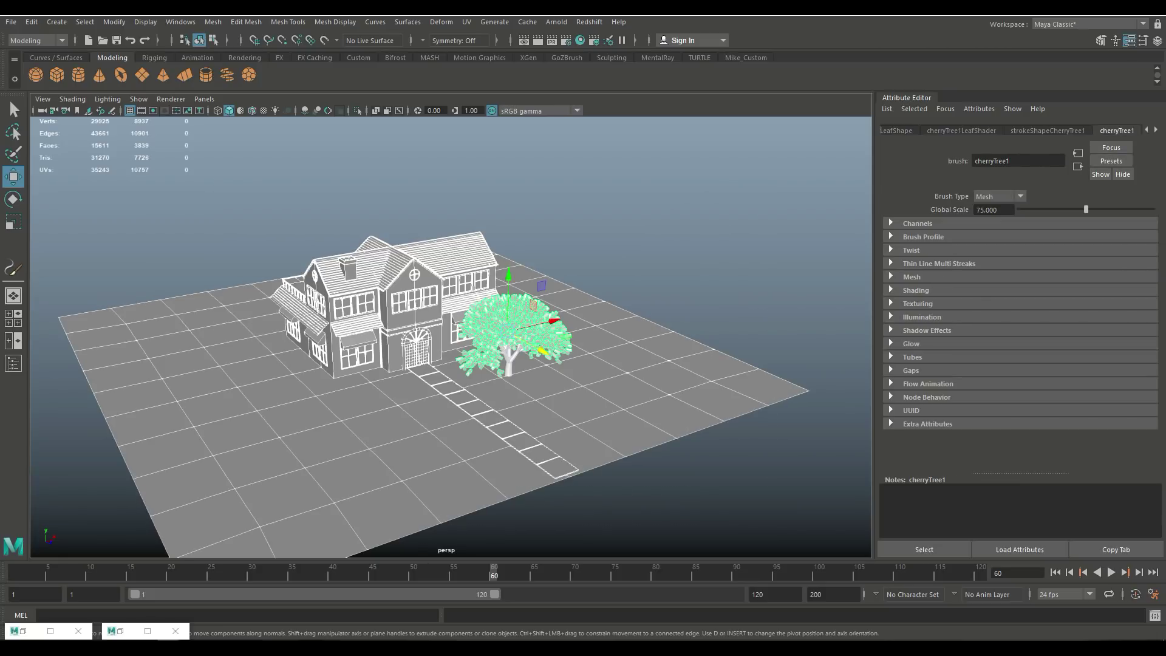
left_click(563, 335, "shift")
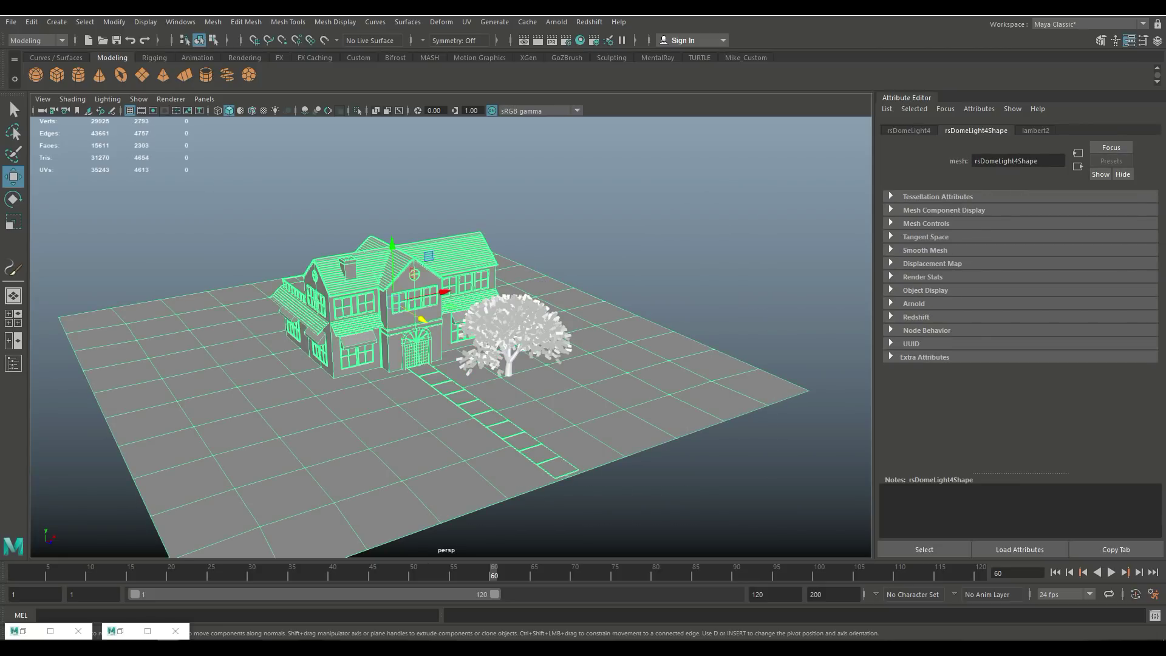
left_click(213, 22)
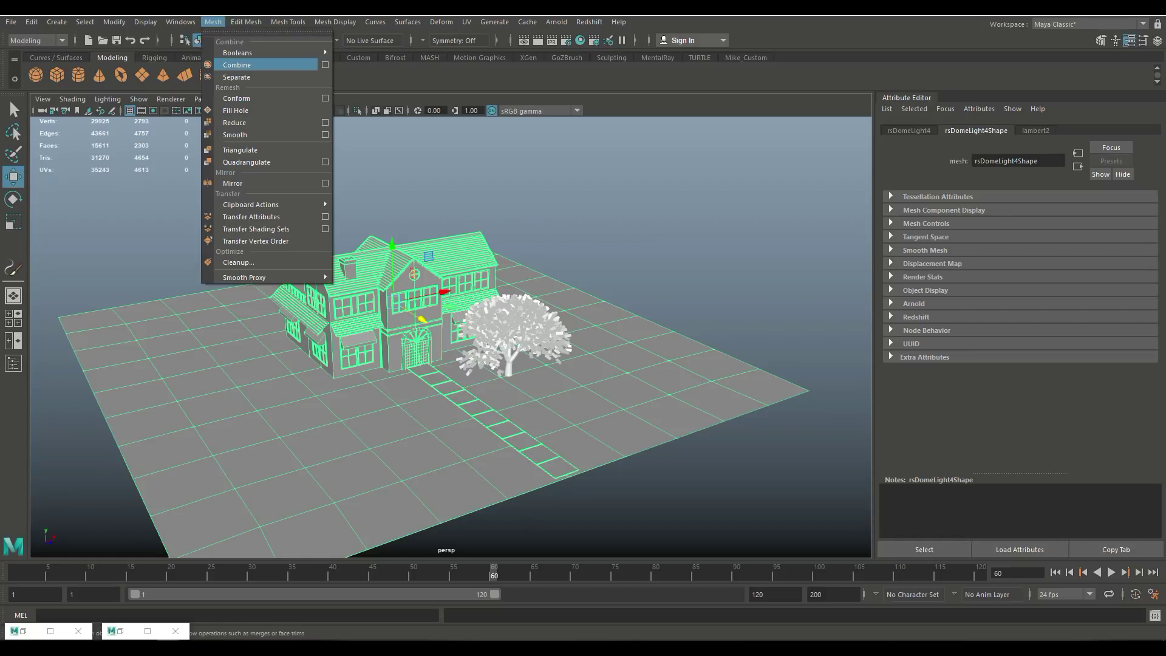
left_click(237, 64)
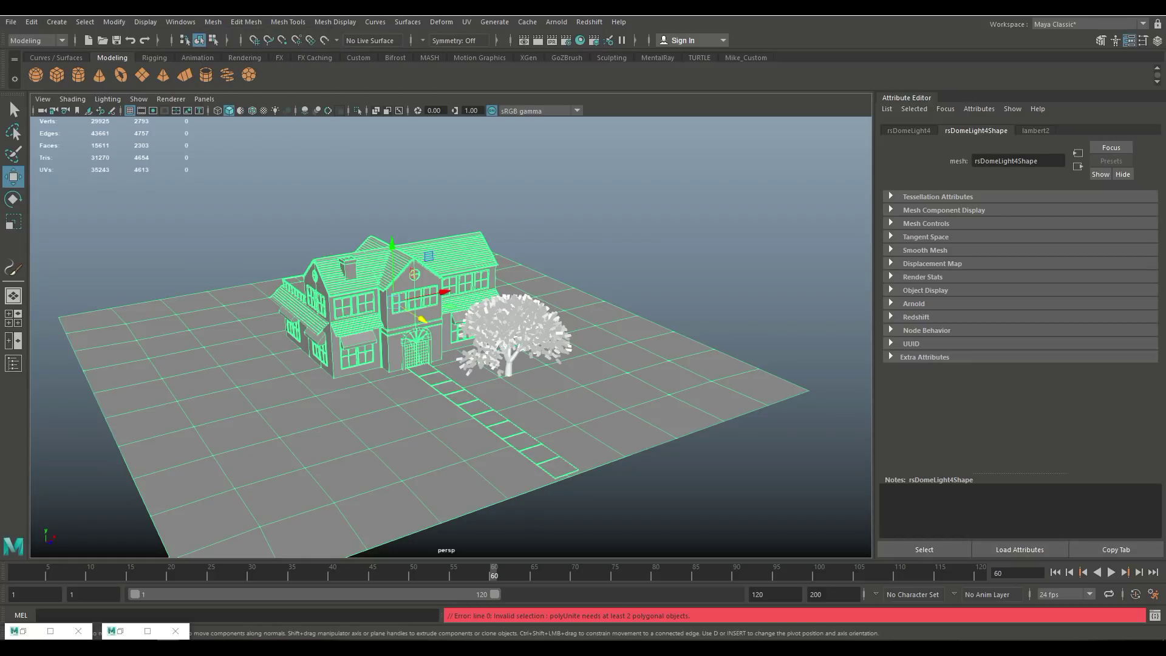
left_click(680, 207)
Step: Make the cherry tree's trunk and branches and the house with its ground passive colliders
scroll(450, 337, "up", 5)
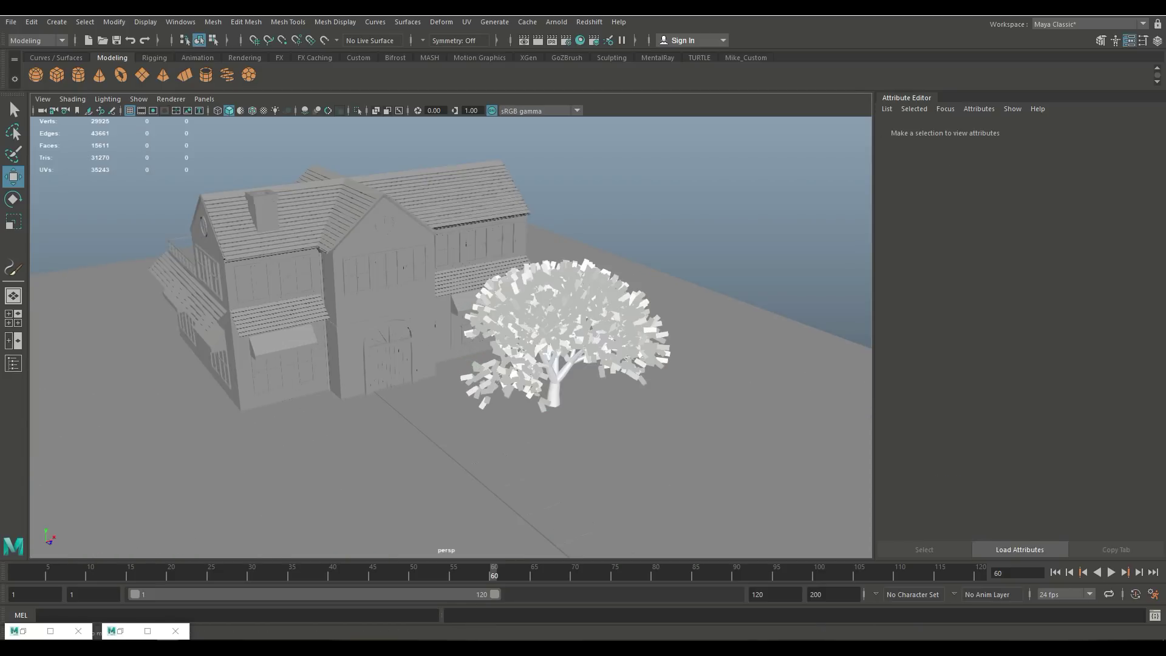
left_click(554, 391)
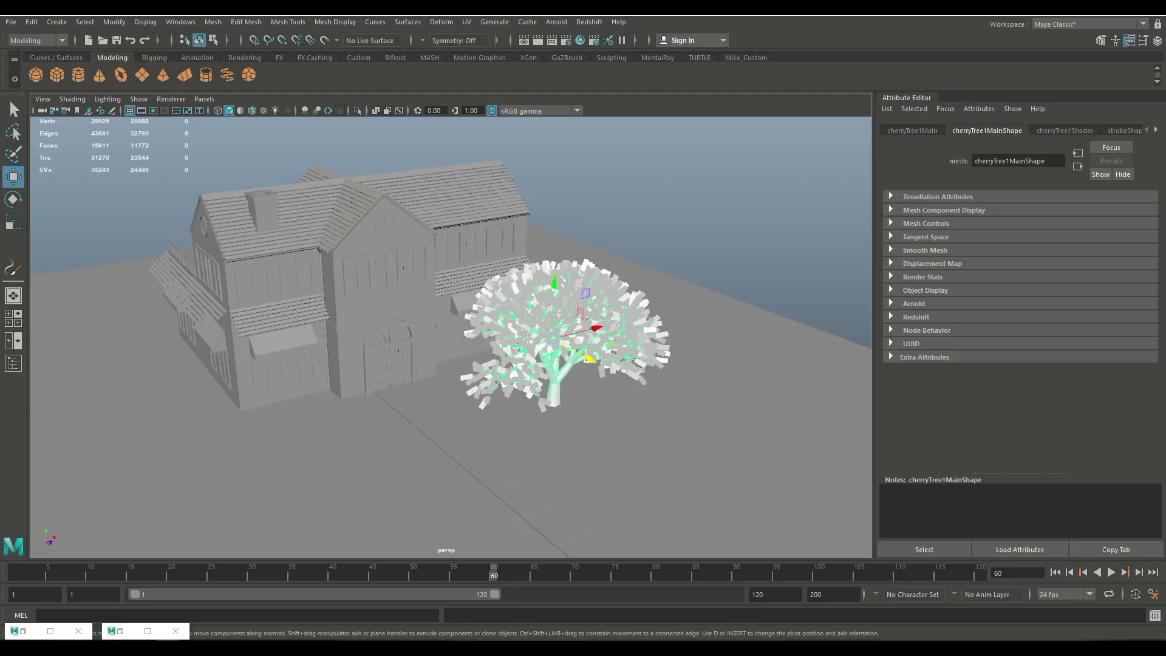
key("ctrl+shift+i")
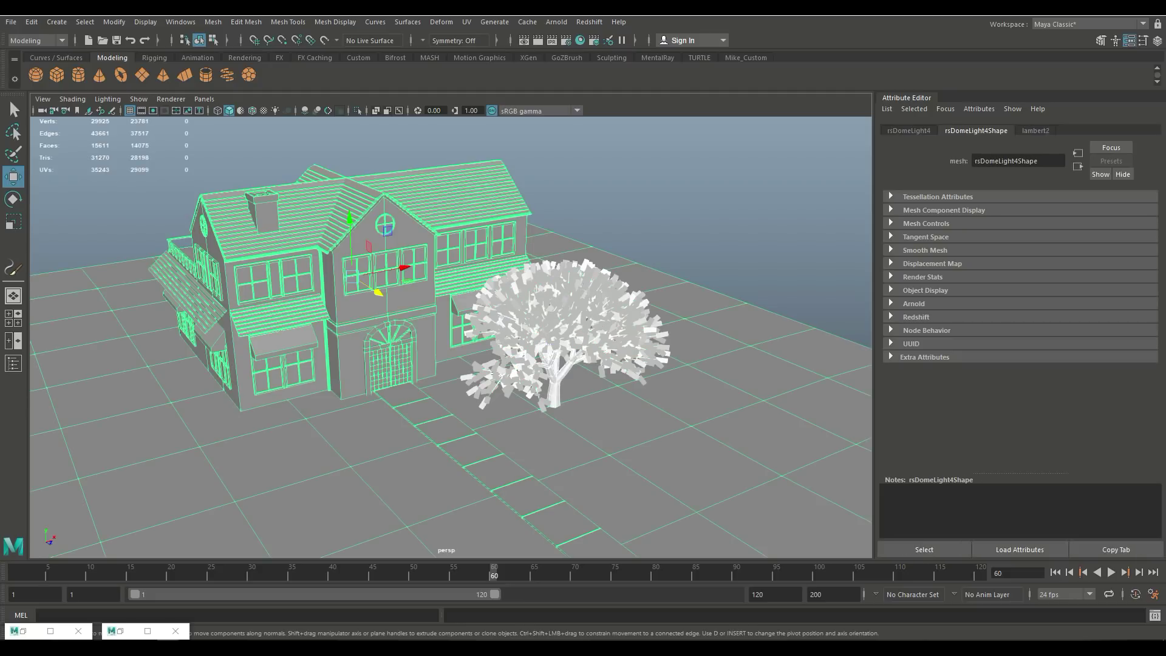
left_click(38, 41)
left_click(37, 90)
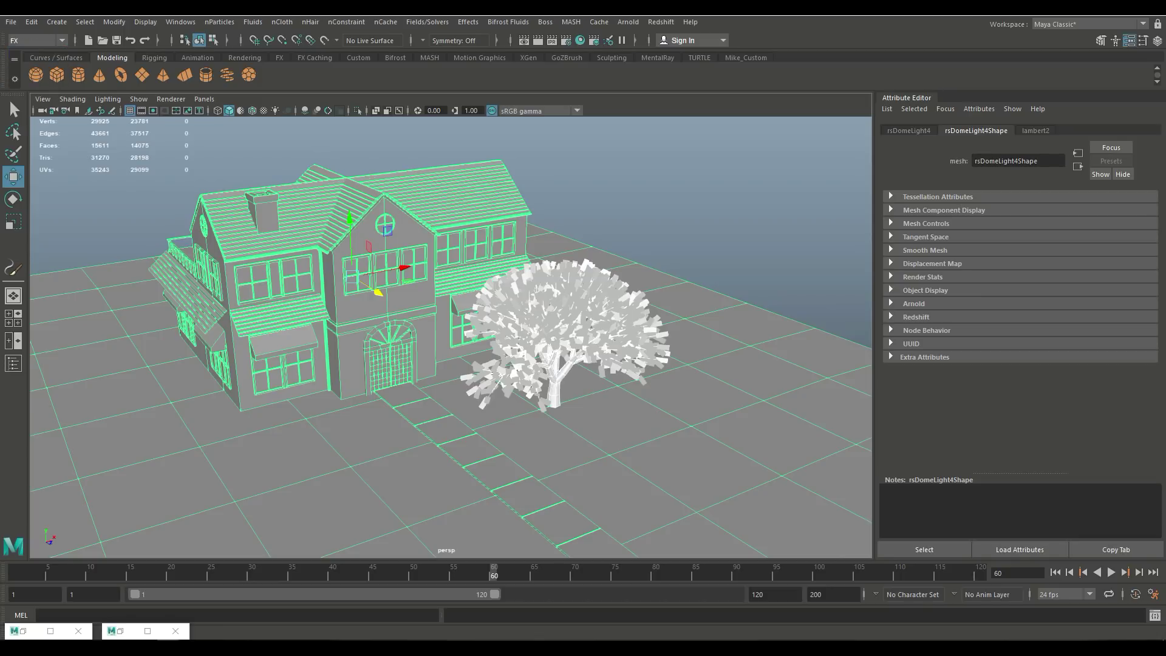
left_click(282, 22)
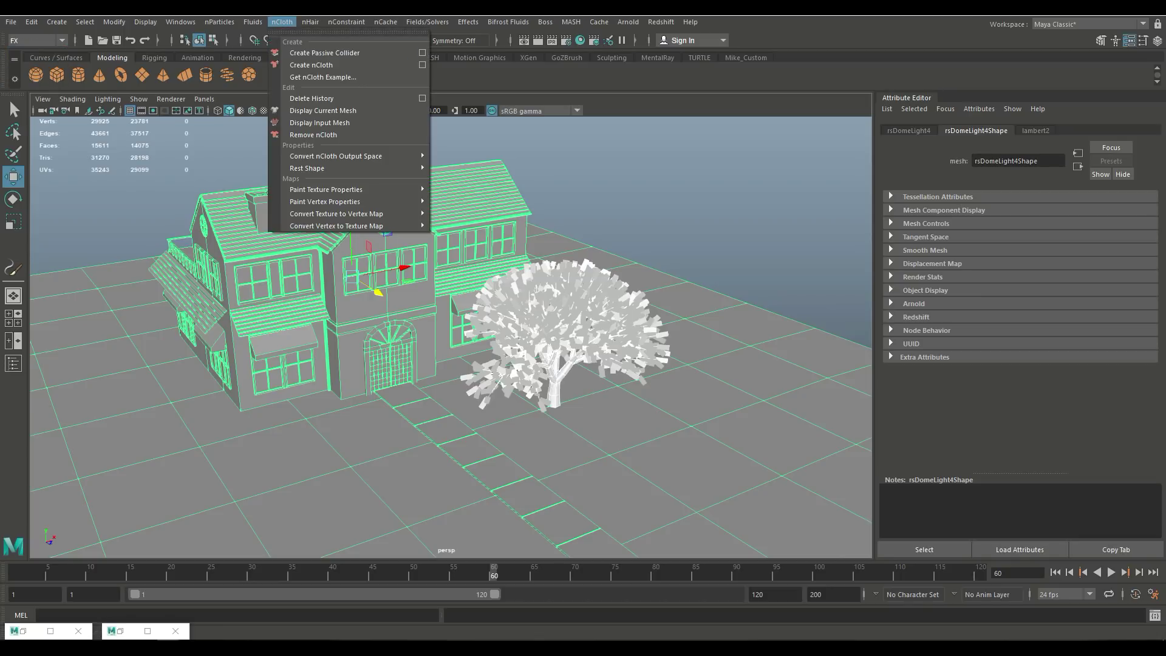
left_click(324, 53)
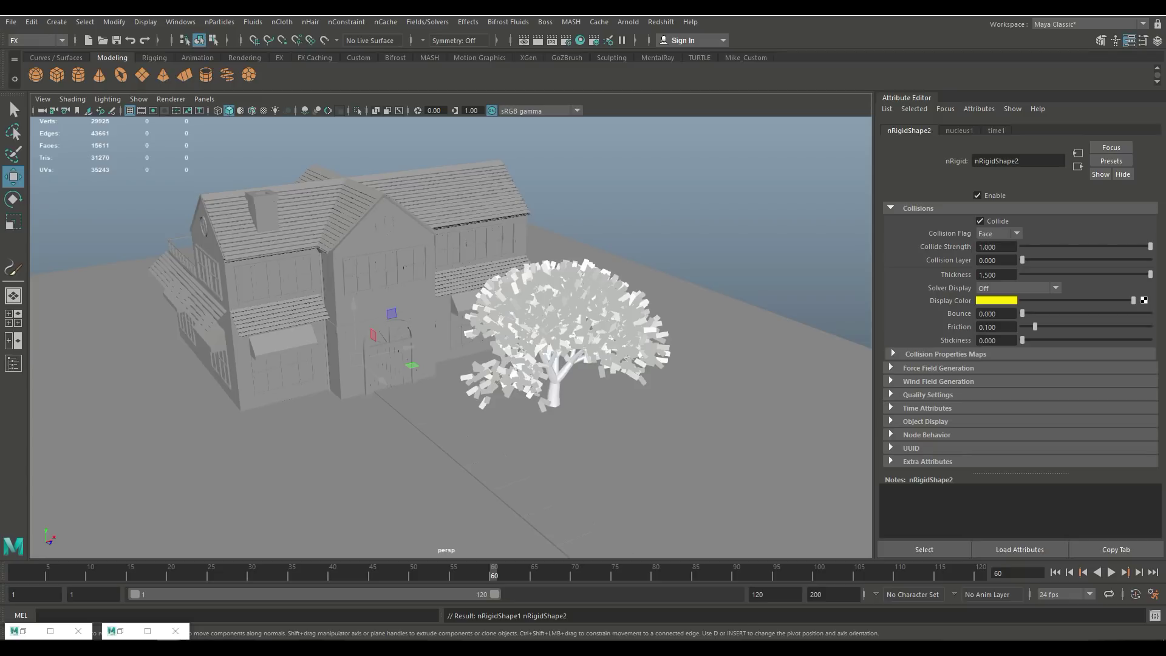
Step: Turn the cherry tree's leaf mesh into an nCloth object, and close the two minimized windows
left_click(578, 339)
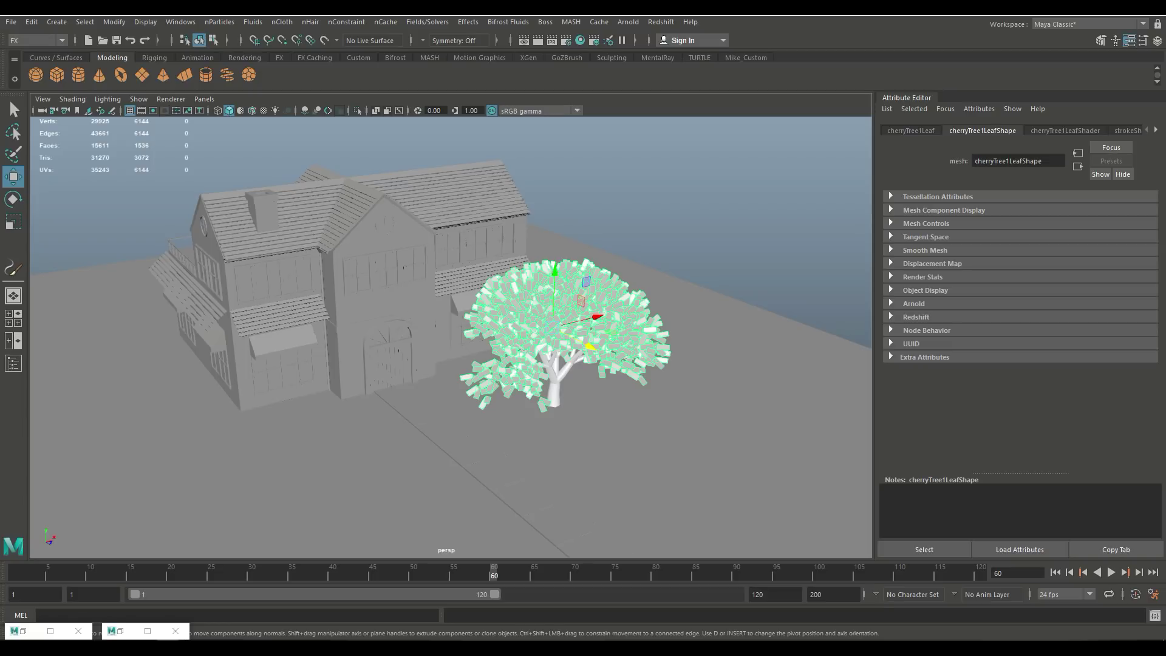
left_click(282, 22)
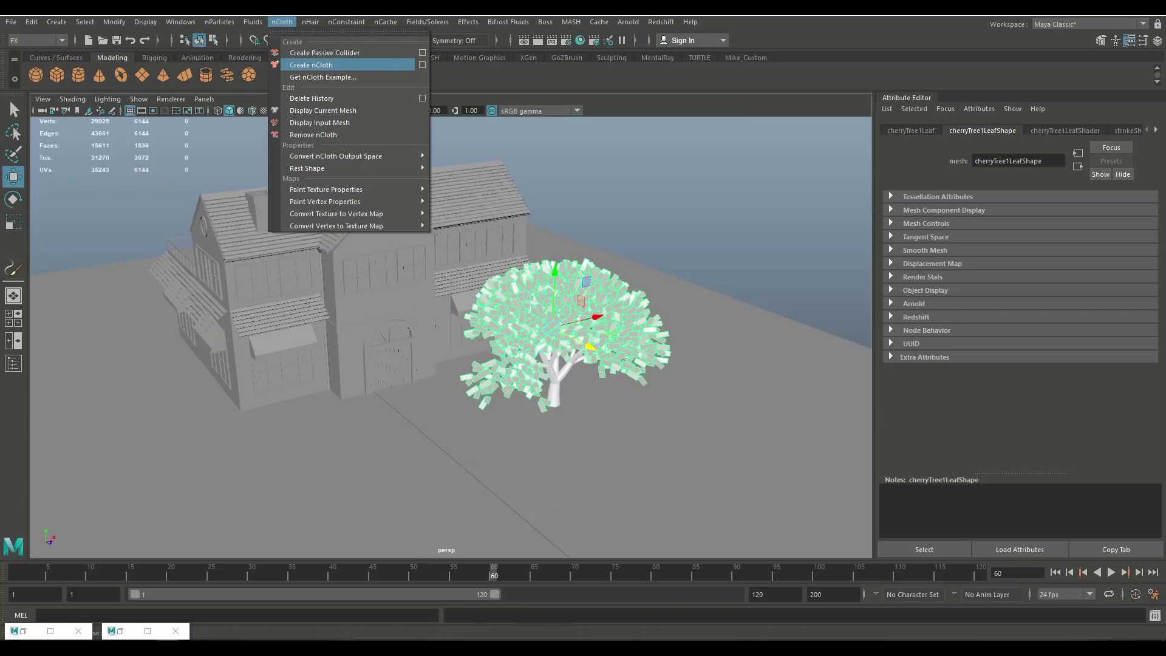
left_click(322, 65)
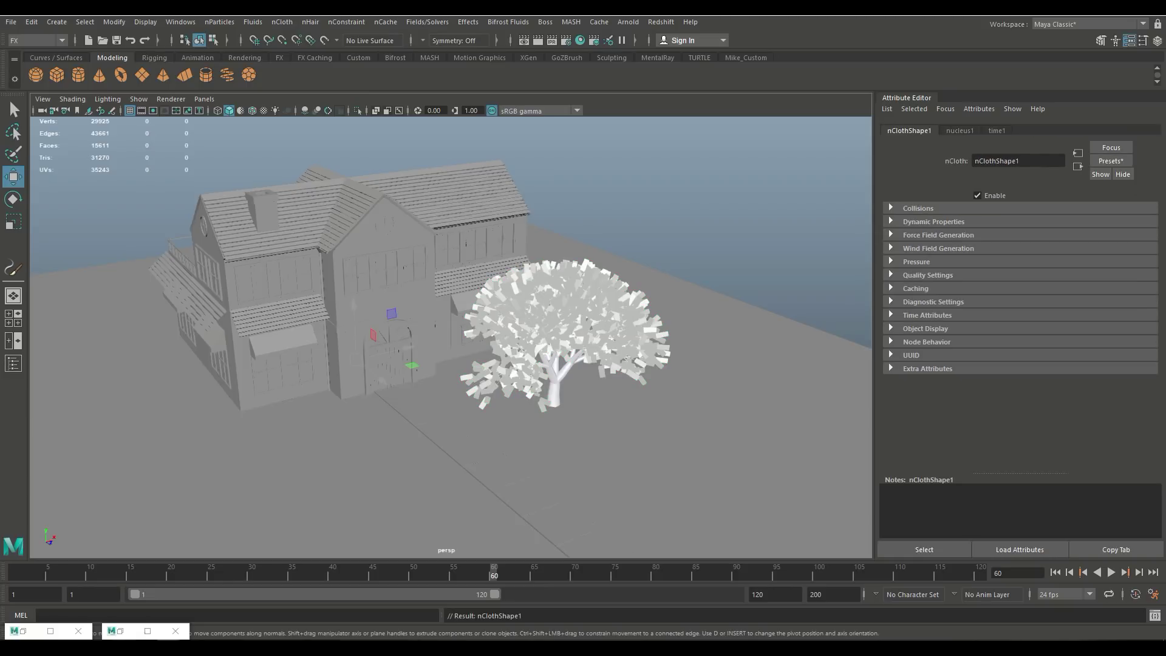
left_click(176, 631)
left_click(78, 630)
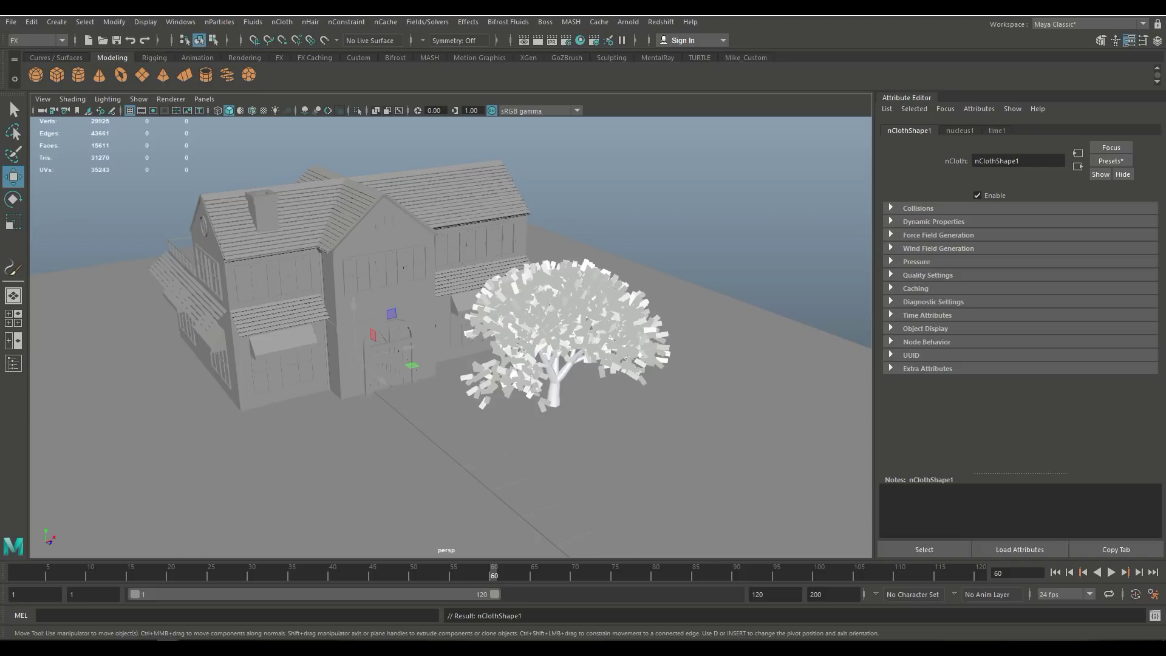
Step: On the nucleus solver, set Gravity to 90, Wind Speed to about 25.4 and Wind Noise to about 0.31
left_click(959, 130)
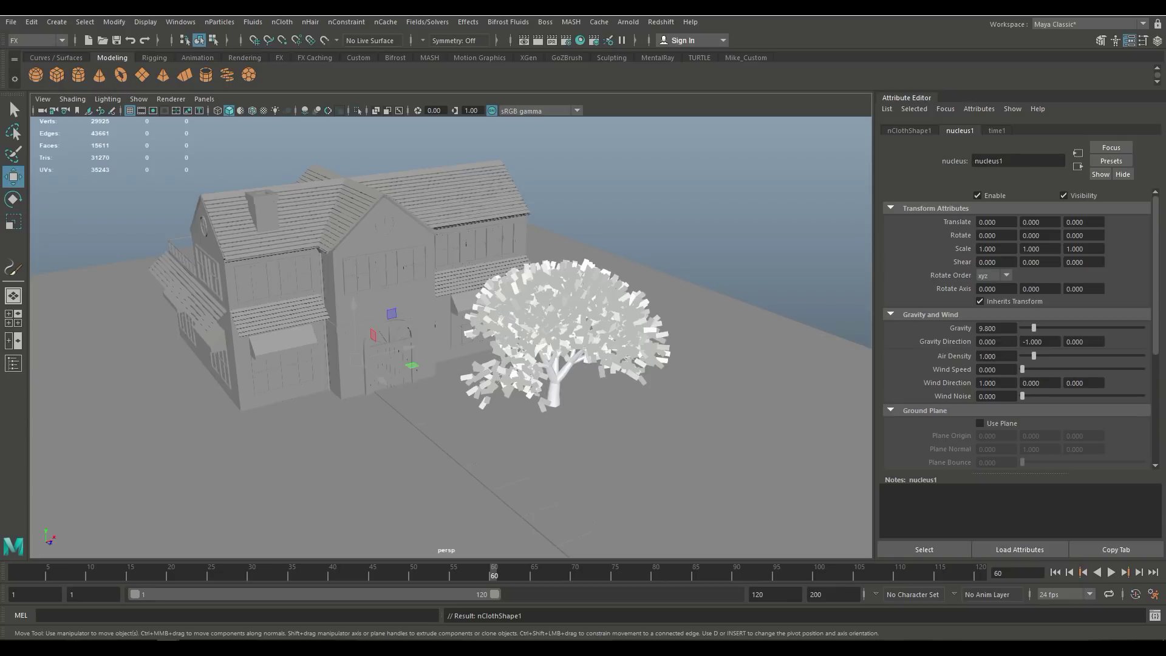
scroll(450, 337, "up", 4)
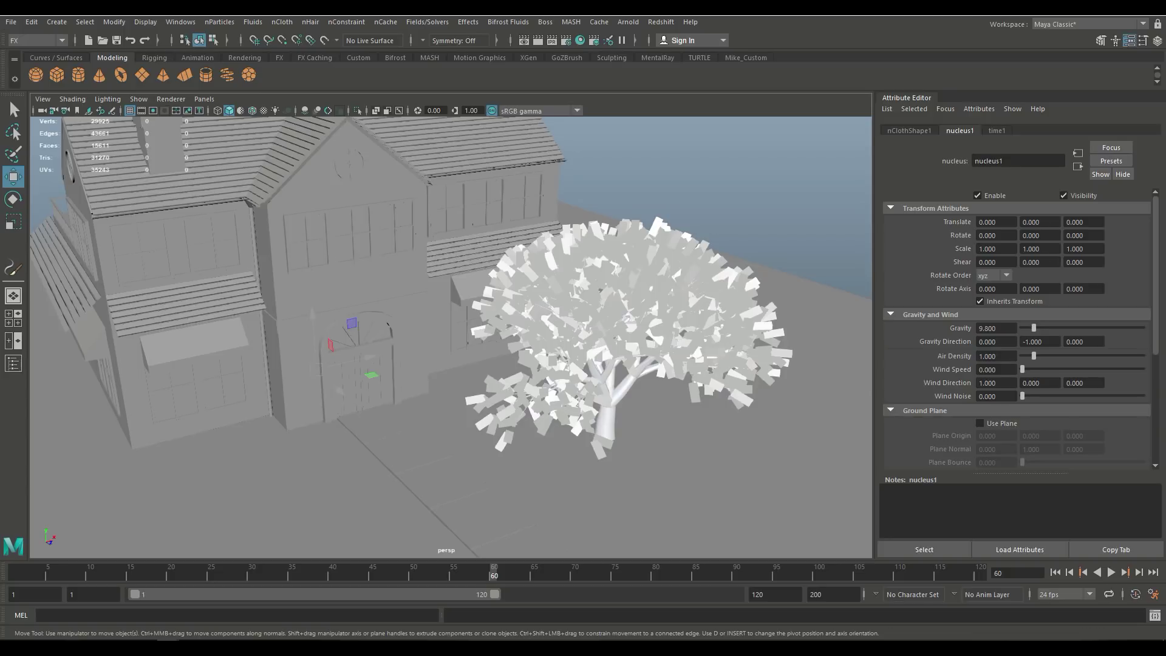
double_click(988, 328)
type("90")
key("Return")
left_click_drag(1046, 342, 1021, 342)
left_click_drag(1023, 369, 1083, 369)
double_click(1032, 383)
double_click(987, 383)
left_click_drag(1023, 395, 1059, 395)
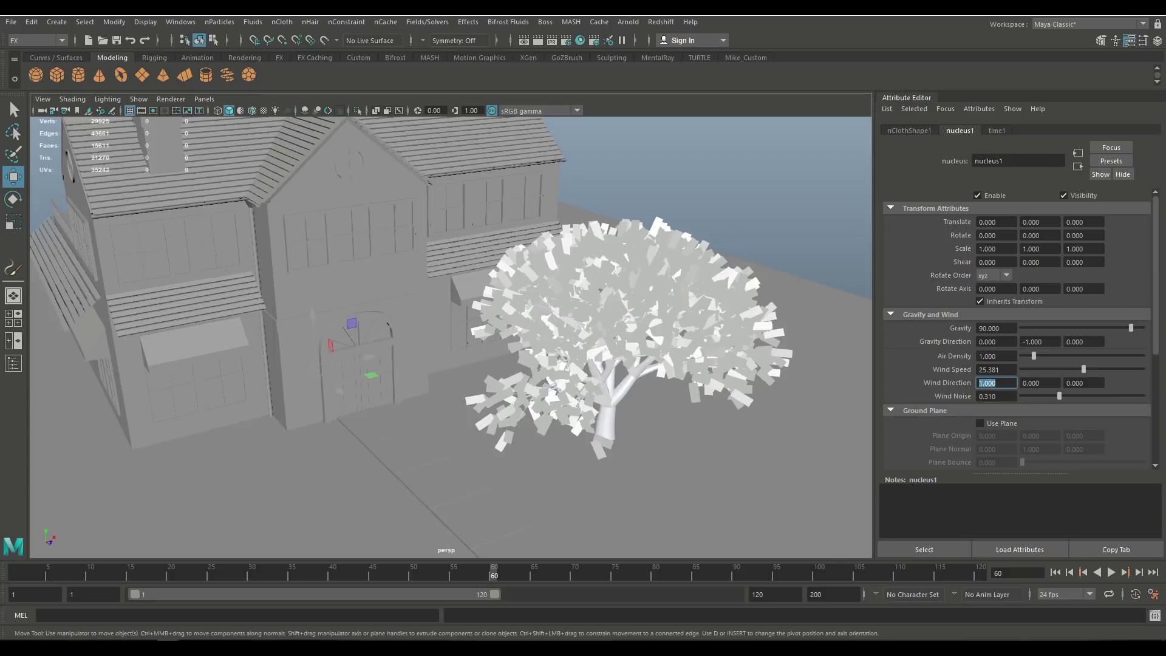
Step: Enable the nucleus solver's ground plane
scroll(1020, 328, "down", 4)
scroll(1020, 328, "up", 1)
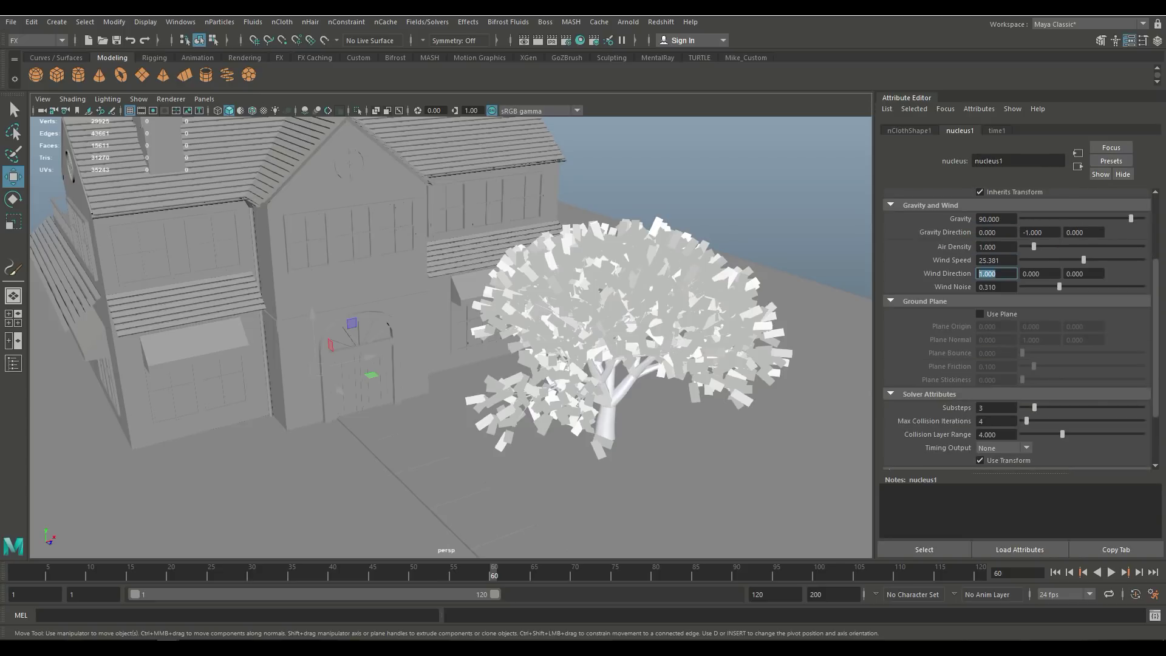
left_click(979, 314)
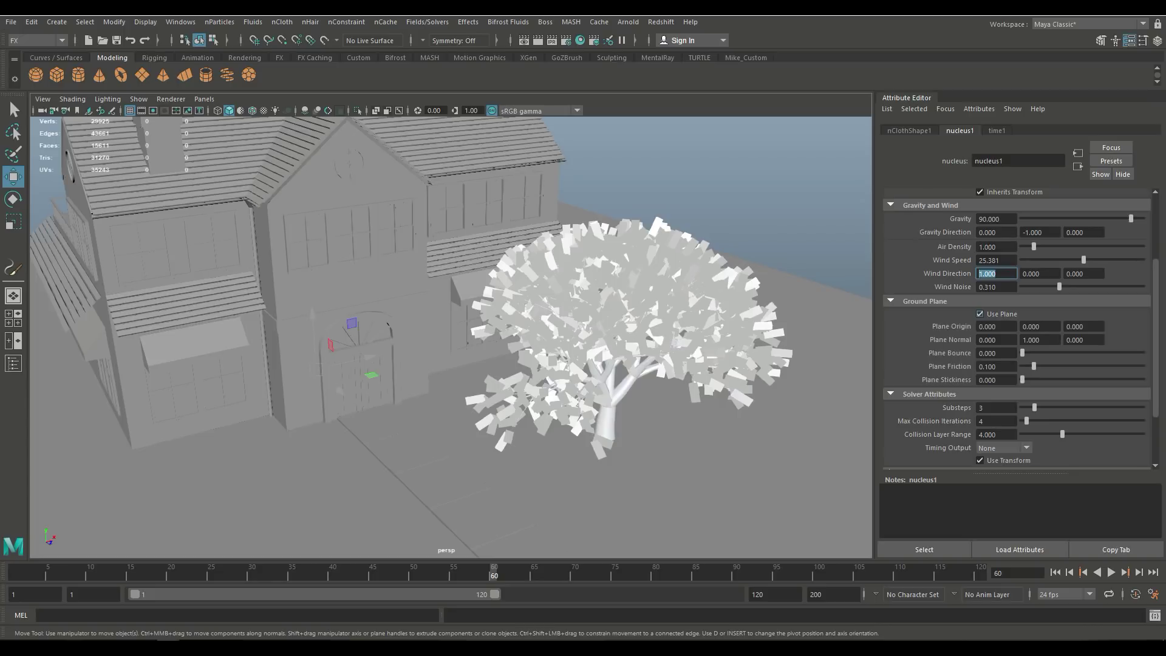
Step: Extend the timeline's playback range to end at frame 1000
scroll(1020, 328, "down", 3)
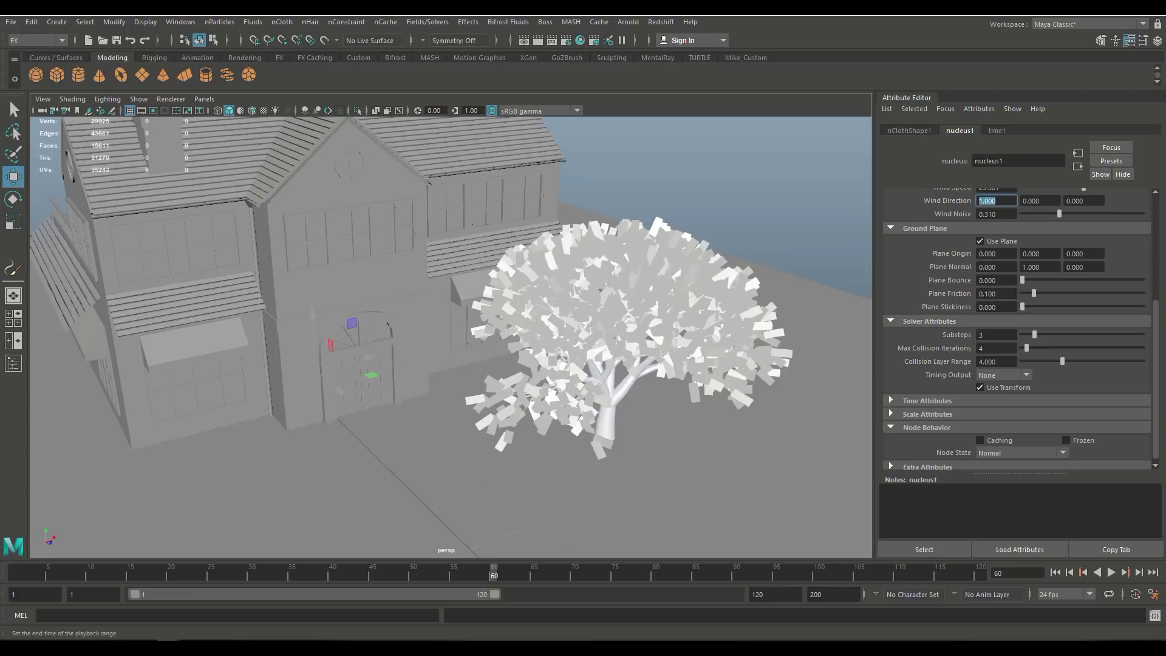
double_click(767, 595)
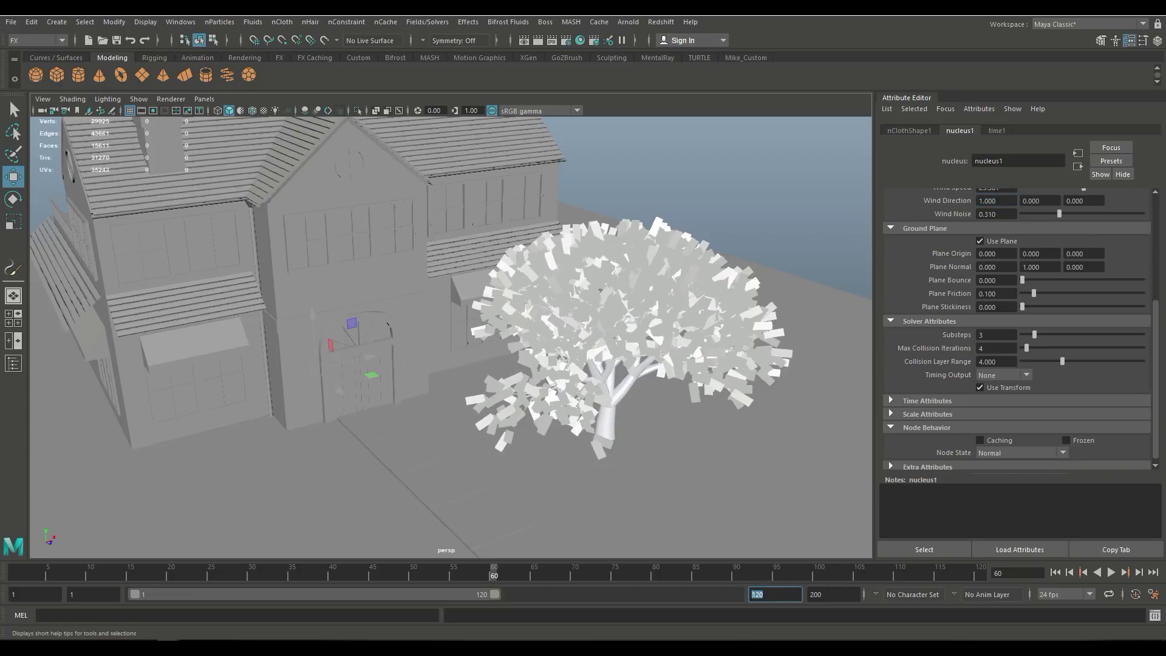
type("1000")
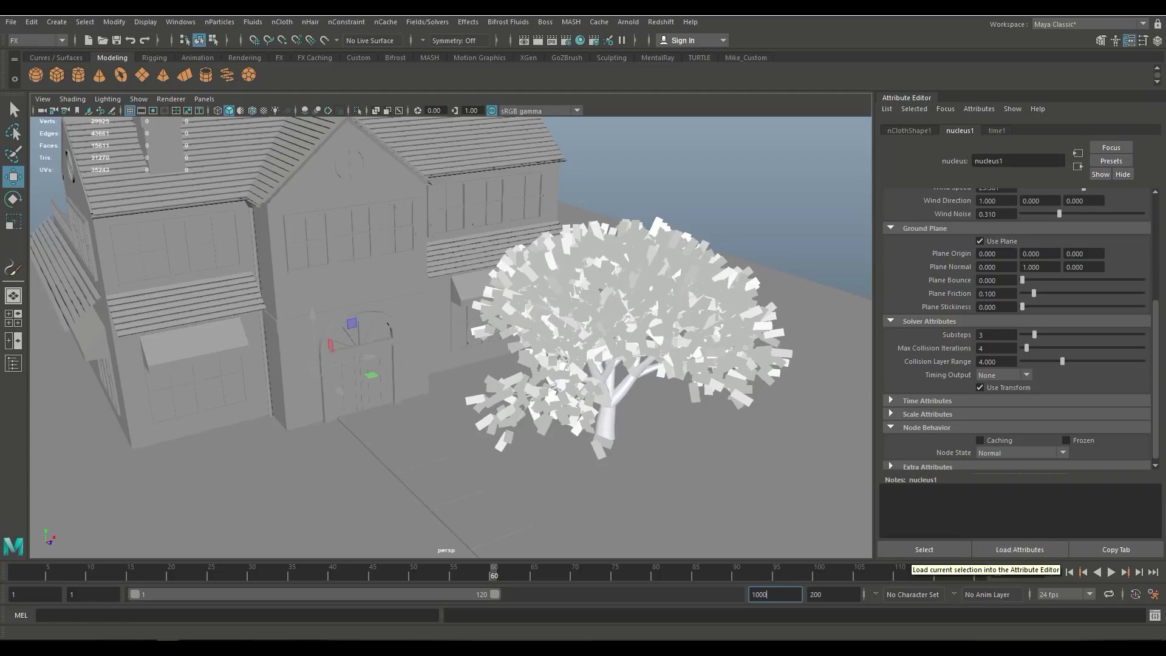
key("Tab")
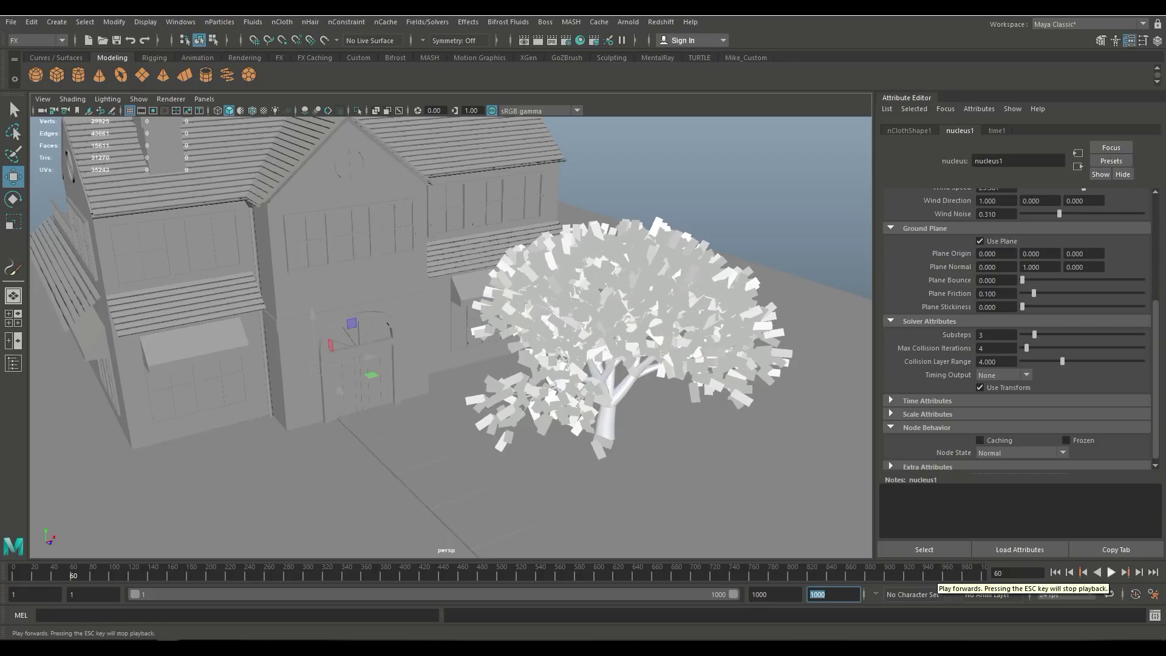
Step: Play the timeline briefly from the current frame, stop it, and return to frame 1
left_click(1110, 572)
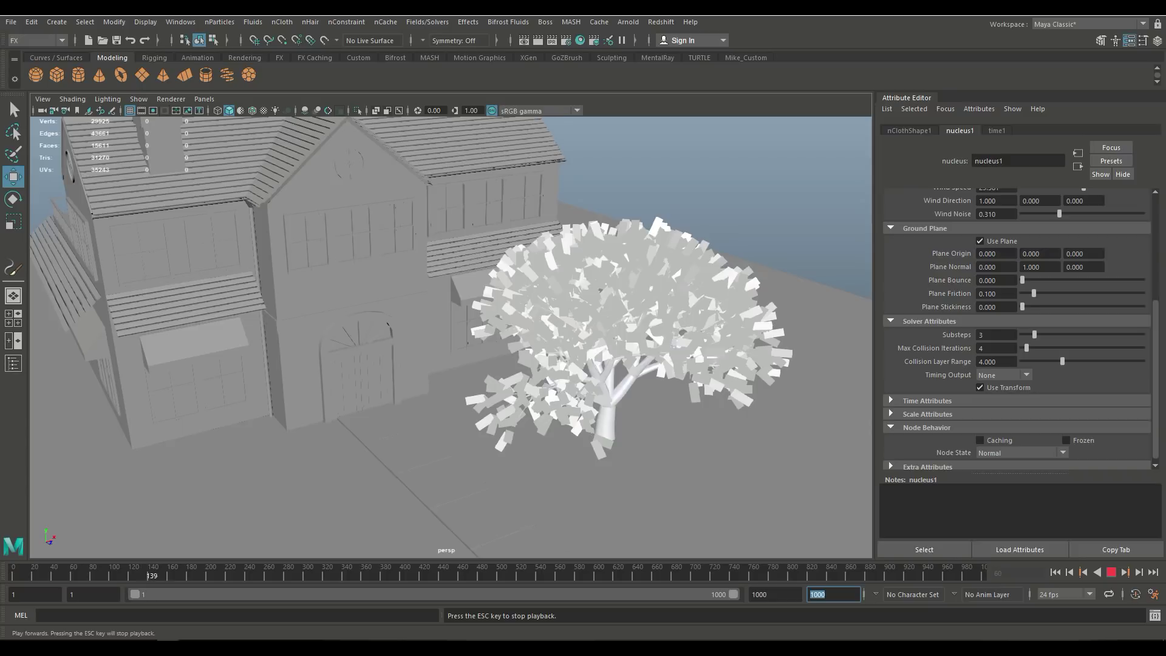
left_click(1111, 572)
left_click(1055, 572)
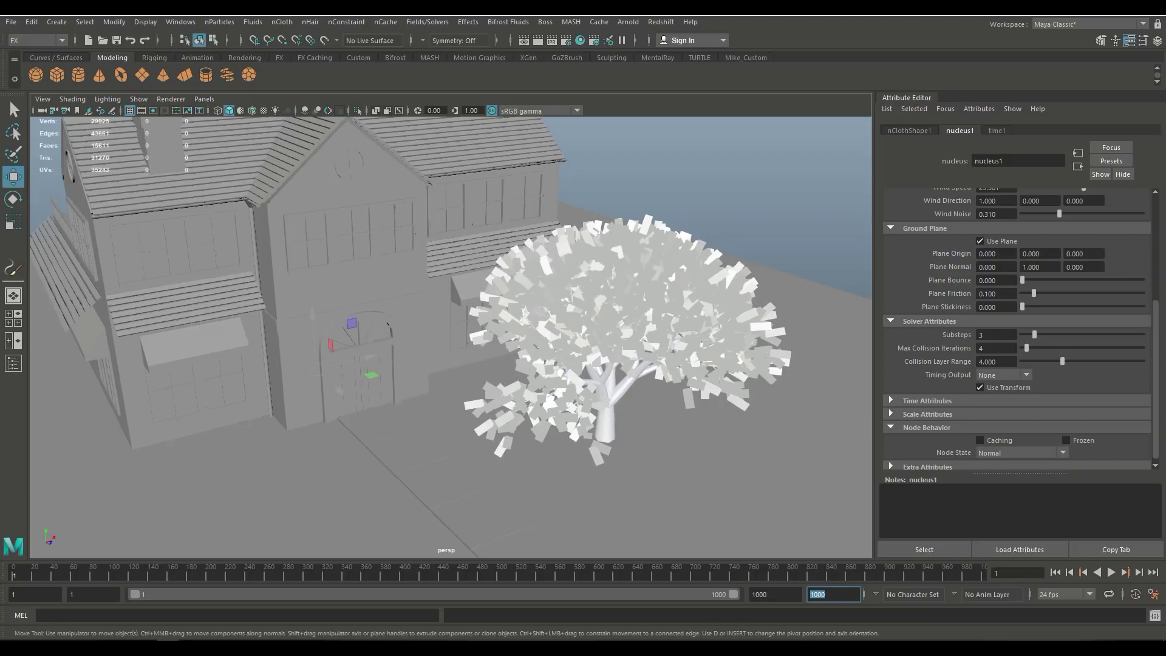
Step: On the nucleus solver, set Air Density to about 2.3 and Wind Speed to about 49.7
scroll(1018, 328, "up", 5)
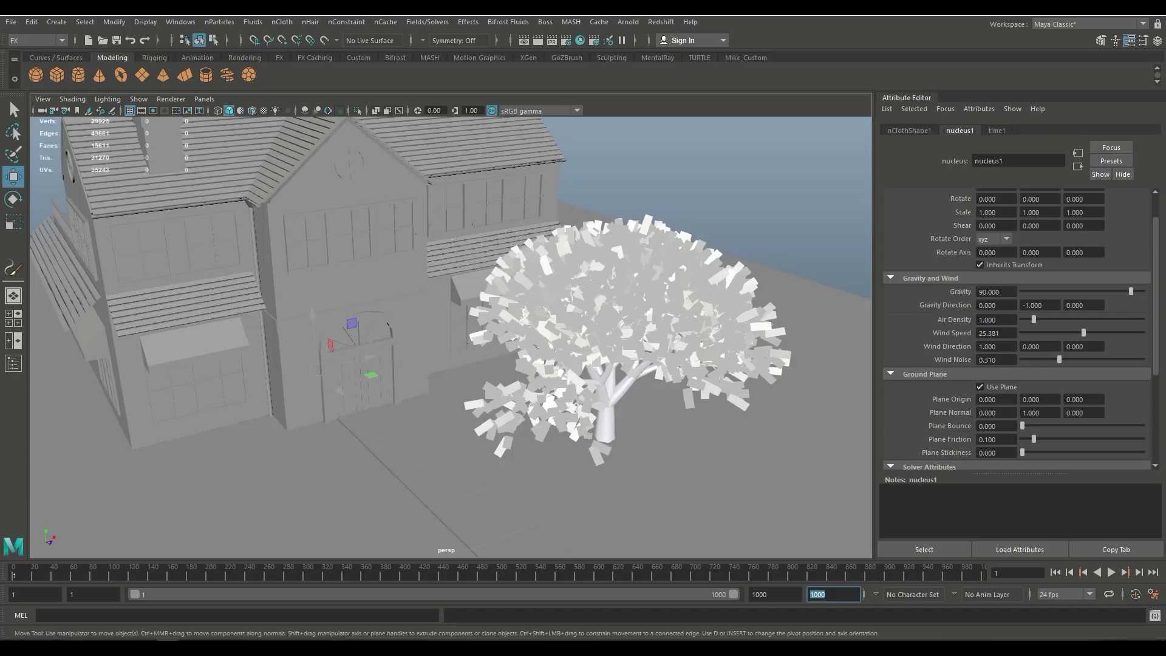
left_click_drag(1033, 319, 1141, 333)
scroll(1017, 328, "down", 3)
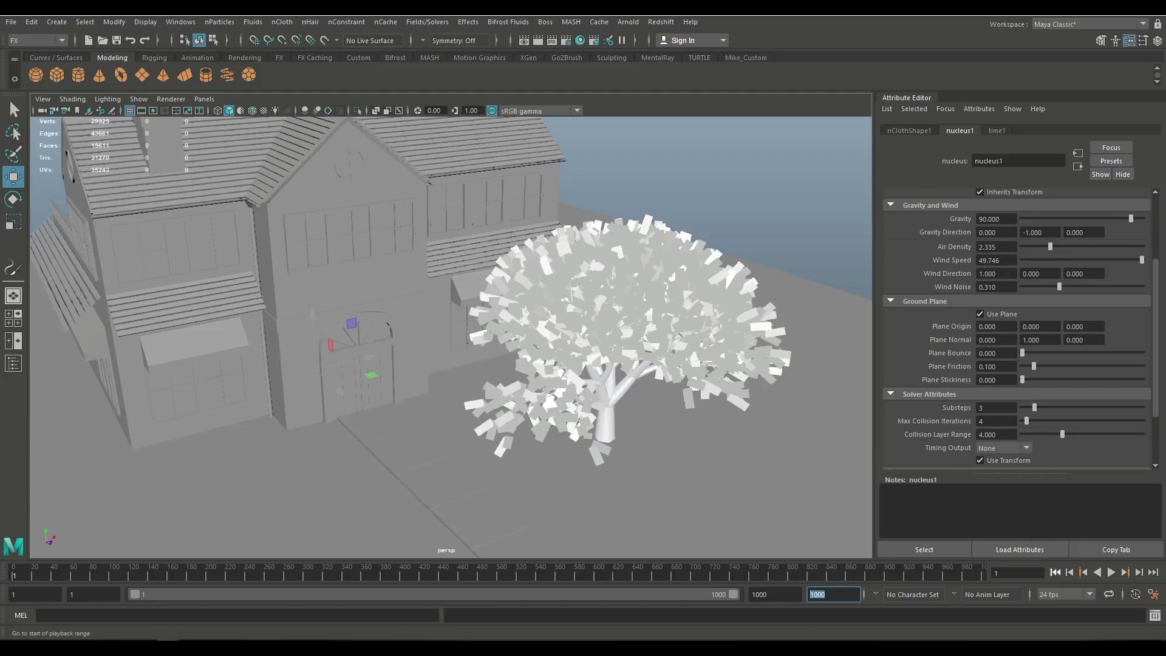
Step: Run the leaf simulation to about frame 52 and preview a closer view of the house entrance and tree with a Redshift IPR render
key("alt+v")
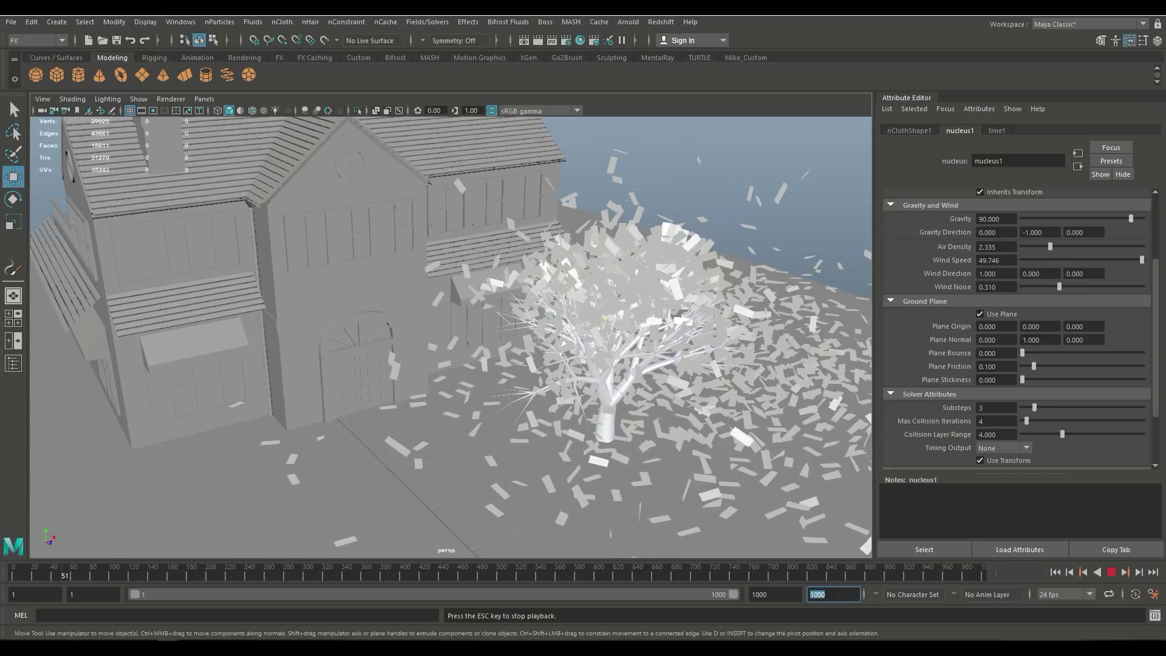
left_click(1111, 572)
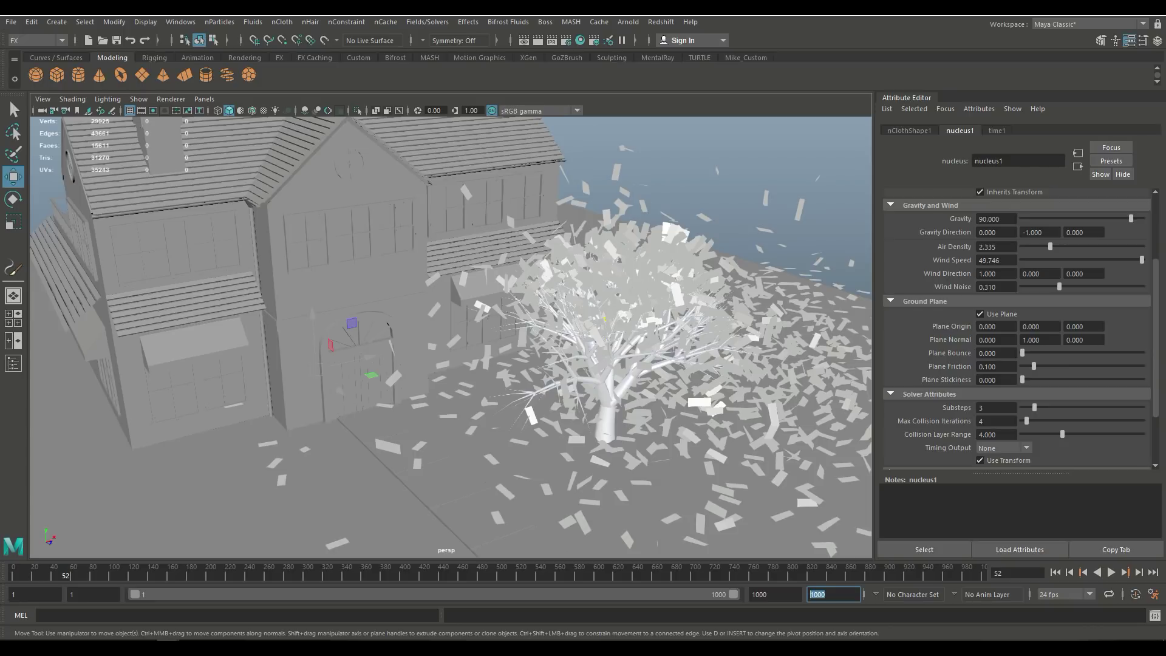
scroll(451, 337, "up", 3)
left_click_drag(462, 328, 440, 383, "alt")
middle_click_drag(665, 340, 751, 261, "alt")
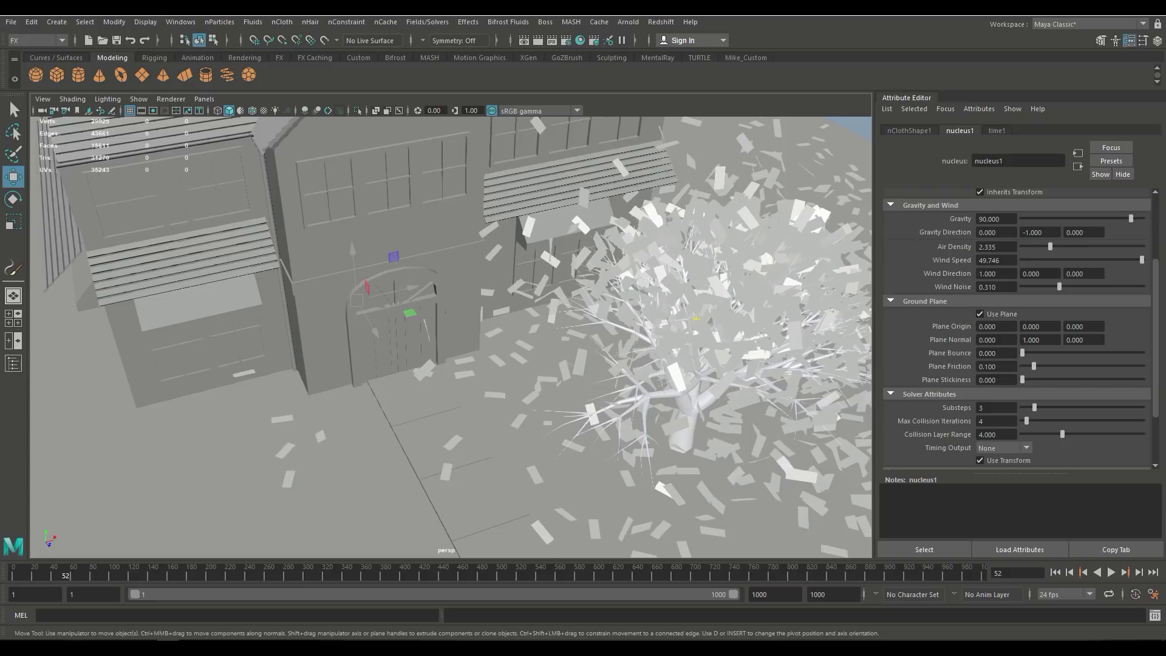
left_click(551, 40)
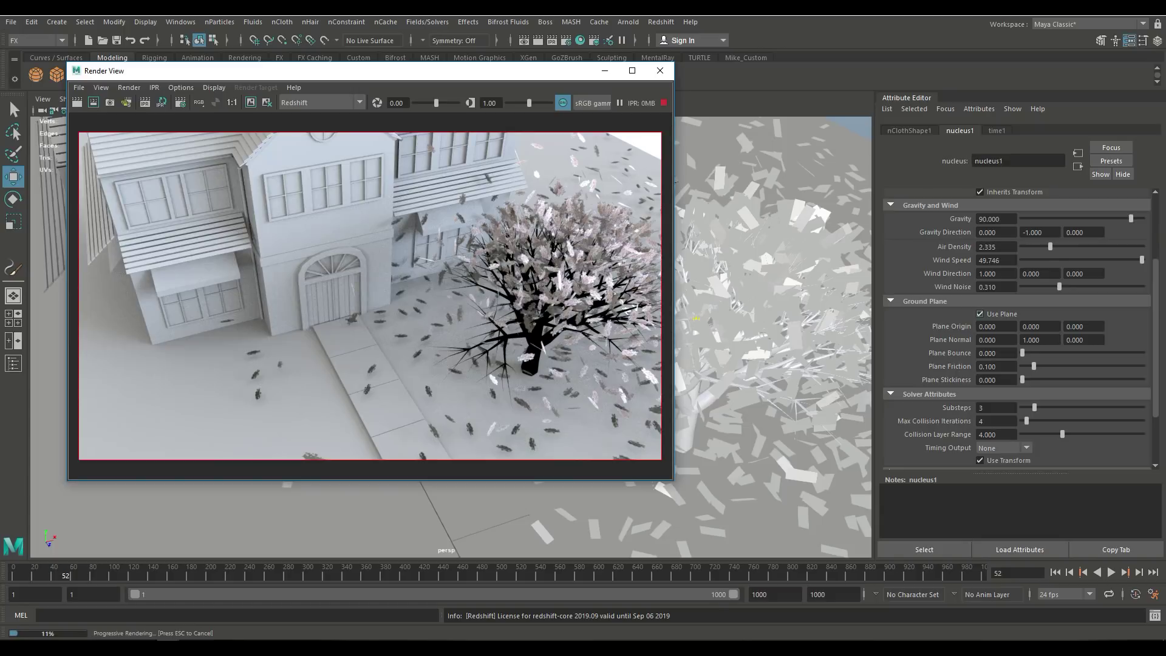
Step: Disable the nucleus solver's ground plane and close the Render View
left_click(979, 314)
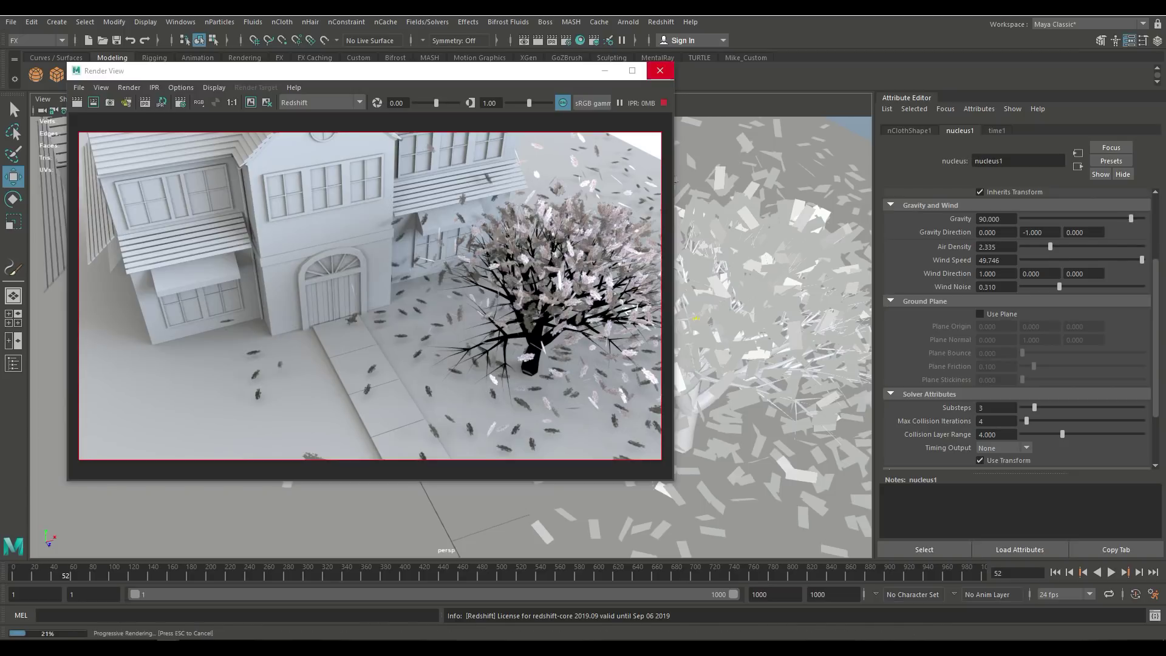
left_click(659, 70)
Step: Rerun the leaf simulation from frame 1 to about frame 56 and render that frame with Redshift
left_click(1055, 572)
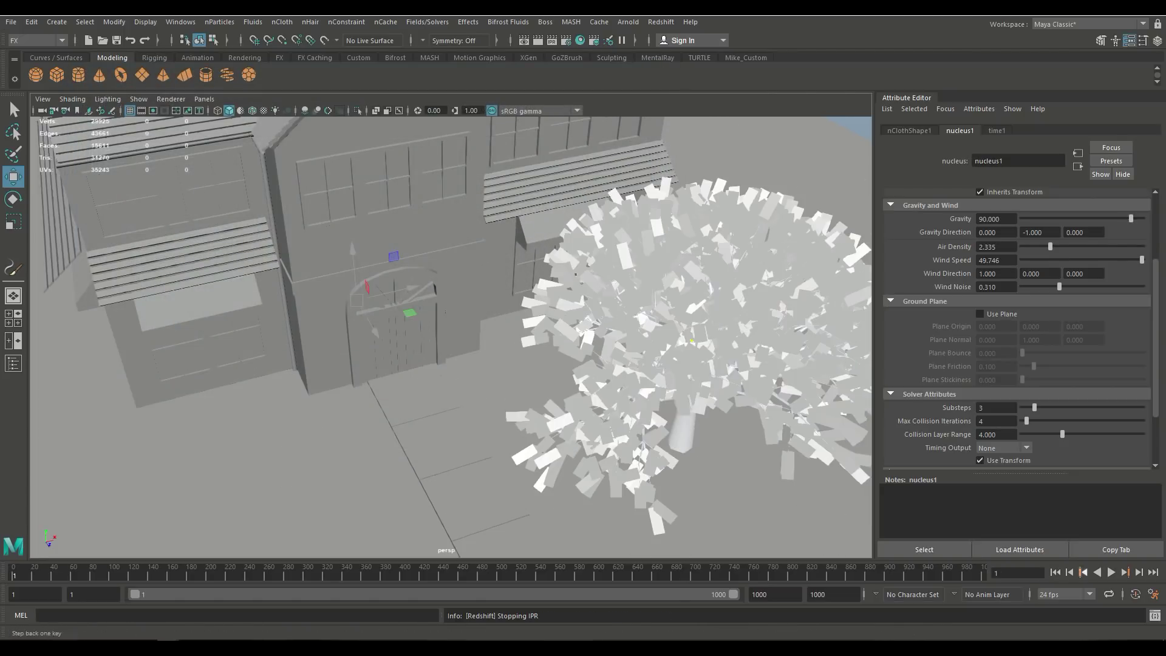
left_click(1110, 572)
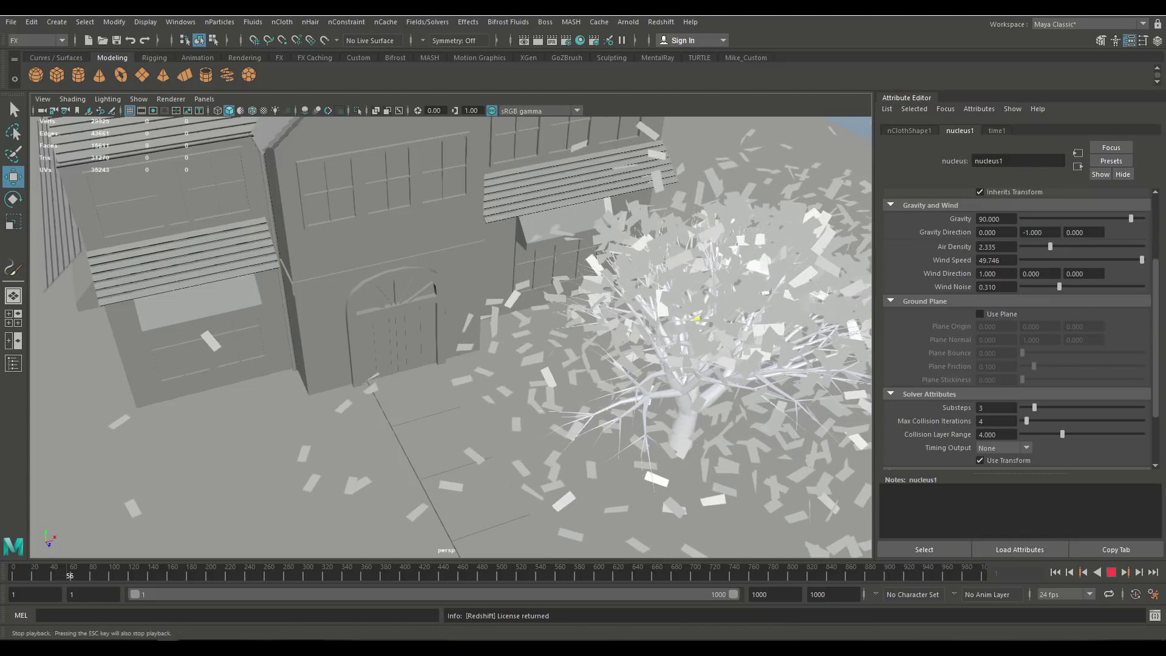
left_click(1111, 572)
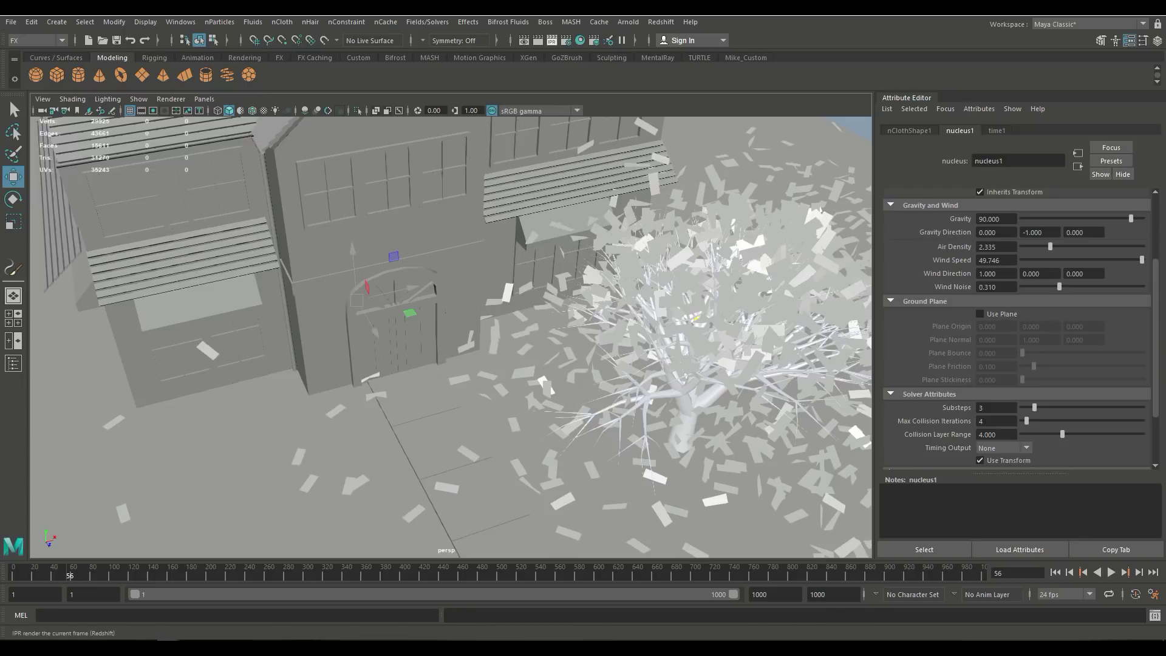
left_click(538, 40)
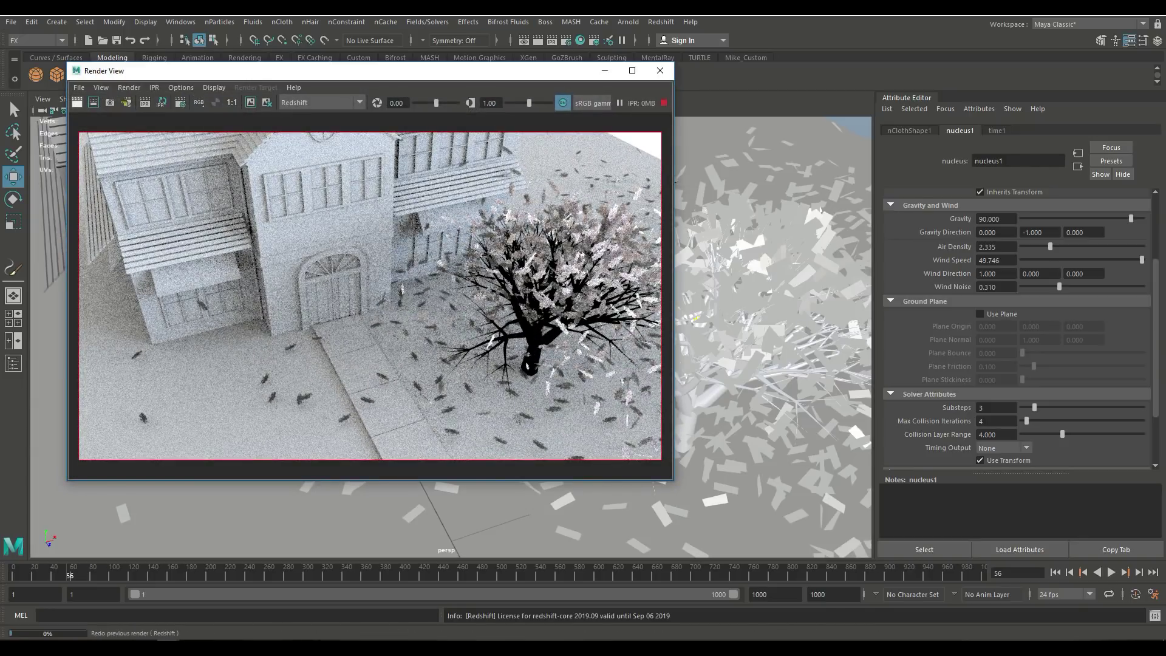
left_click(77, 102)
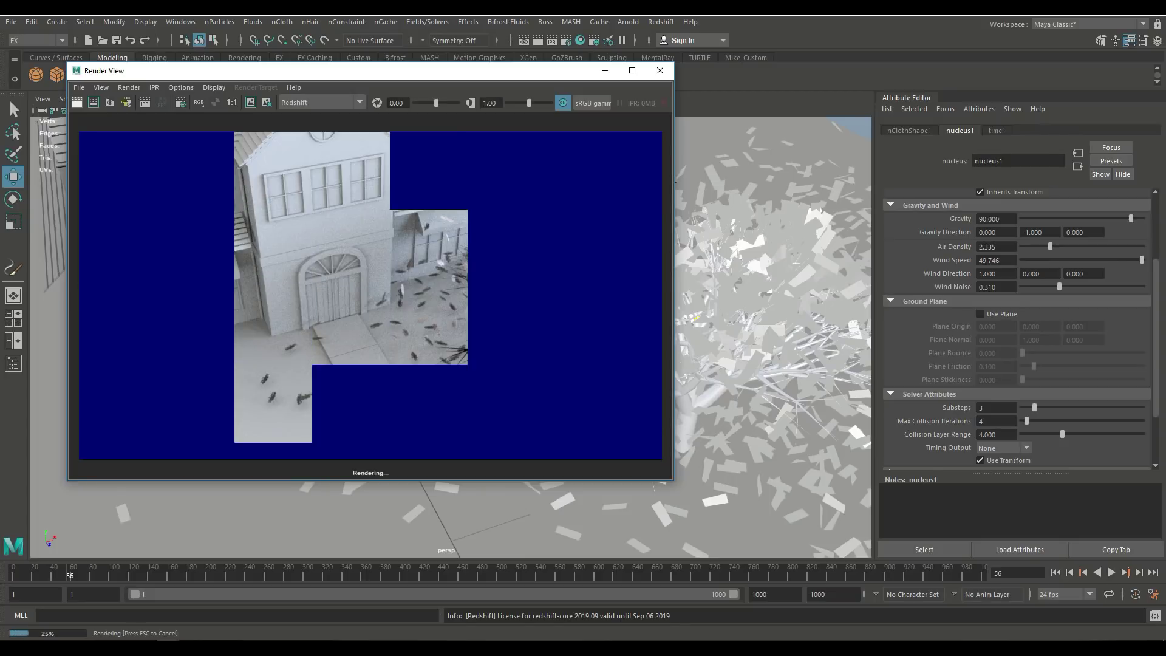